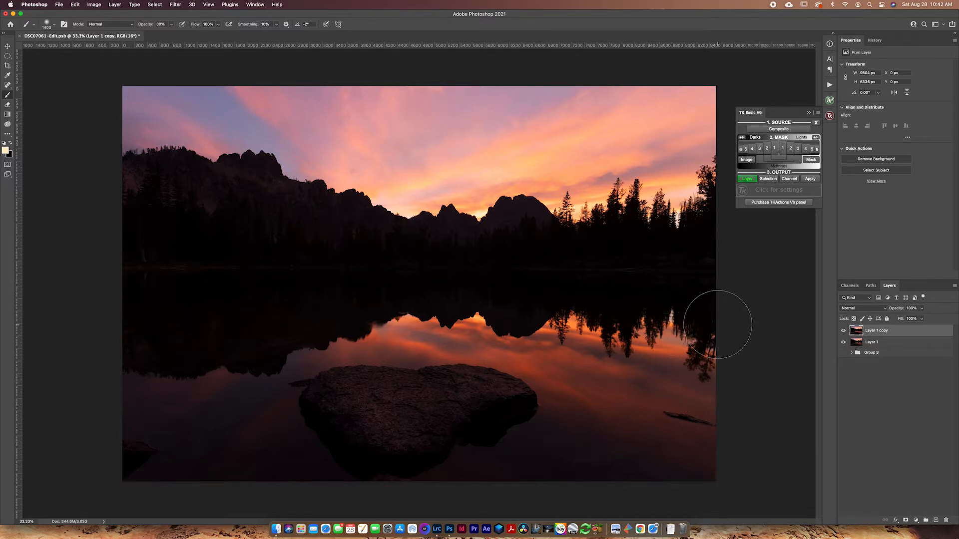
# Warp Layer 1 copy by pulling the two upper-edge handles upward and the lower-left corner outward.
pyautogui.press('super+t')
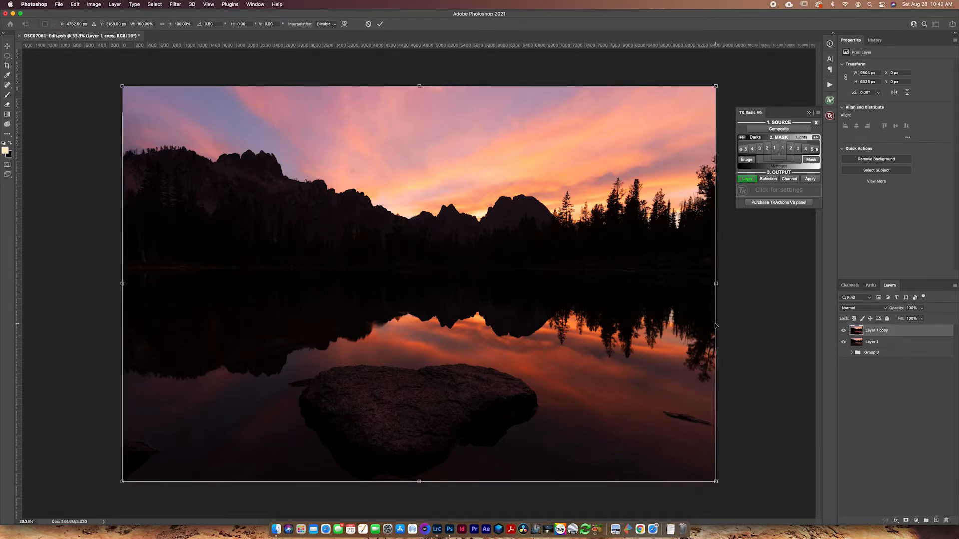
pyautogui.rightClick(436, 238)
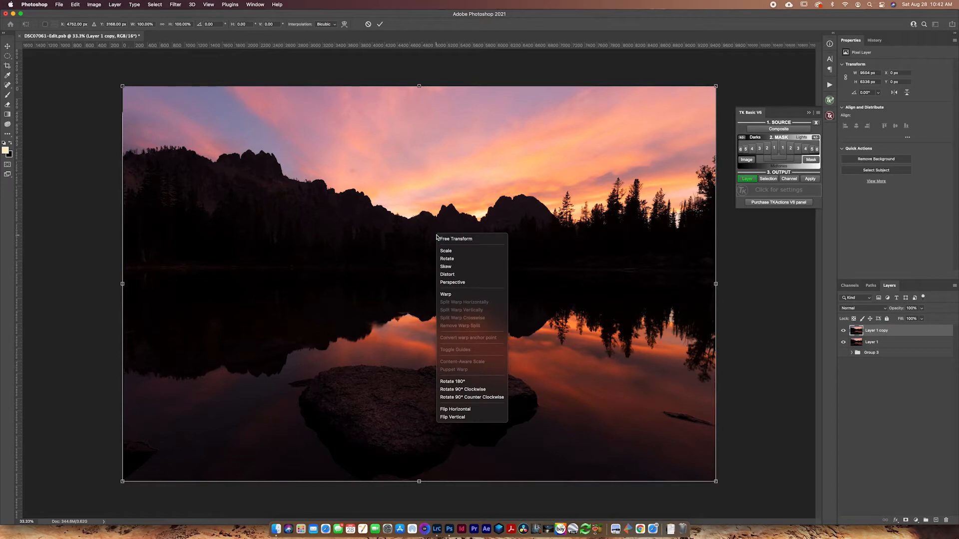
pyautogui.click(442, 294)
pyautogui.press('super+minus')
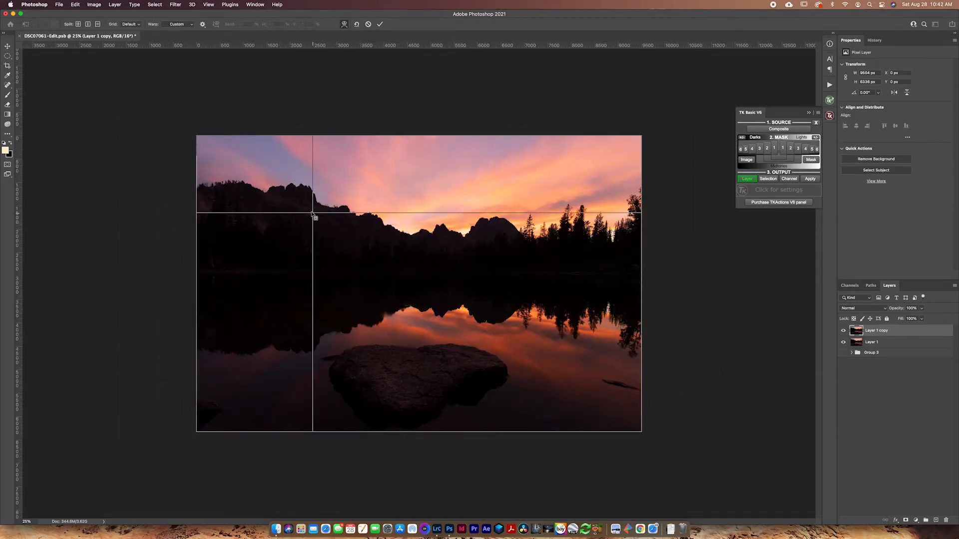
pyautogui.press('super+minus')
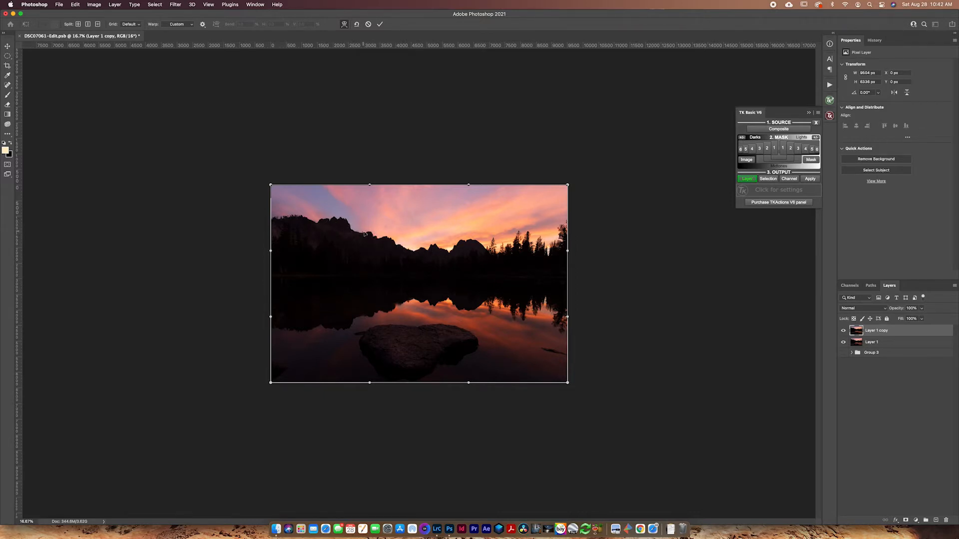
pyautogui.moveTo(370, 186); pyautogui.dragTo(370, 164)
pyautogui.moveTo(468, 186); pyautogui.dragTo(469, 152)
pyautogui.moveTo(271, 385); pyautogui.dragTo(249, 386)
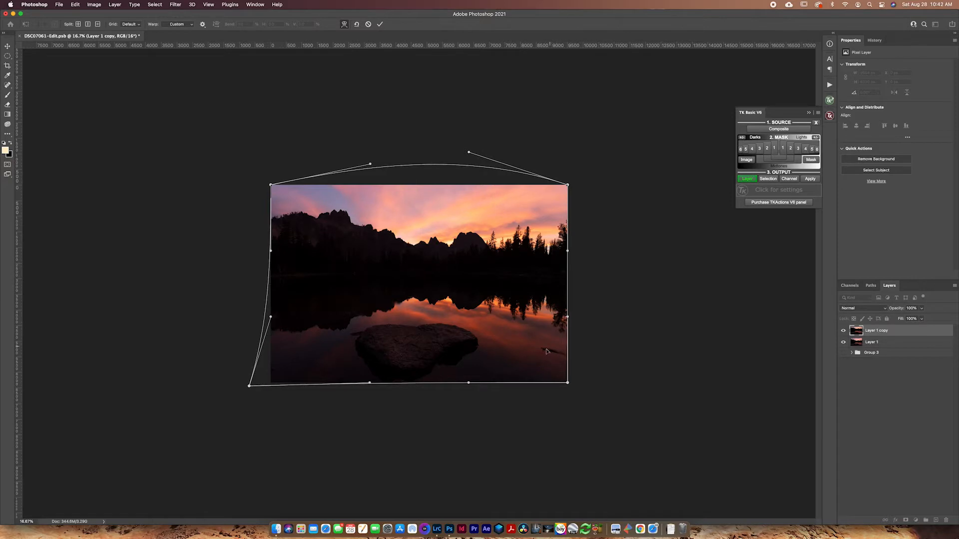
# Refine the warp inside the photo by nudging the rock, the mountains and the left shoreline, and lowering the left-edge handles.
pyautogui.moveTo(414, 312); pyautogui.dragTo(416, 314)
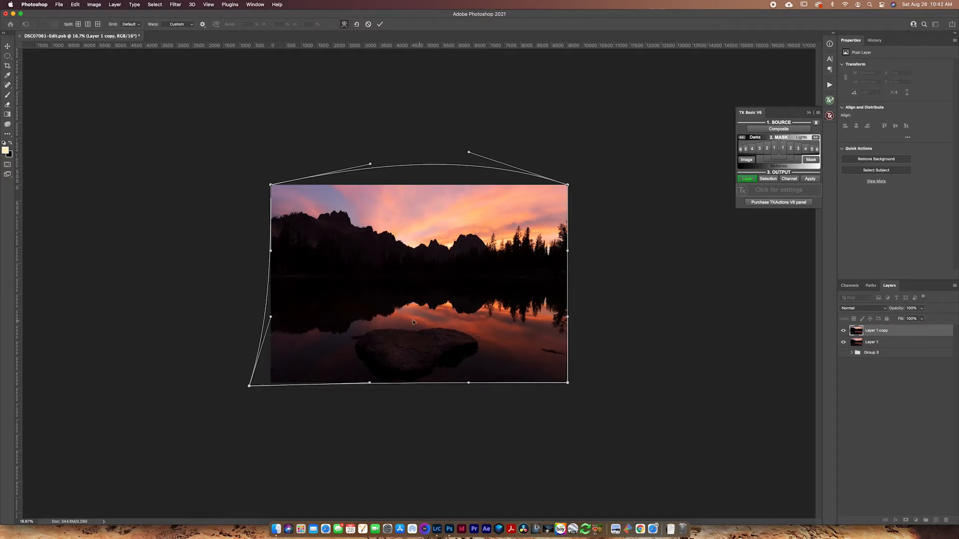
pyautogui.moveTo(325, 303); pyautogui.dragTo(326, 304)
pyautogui.moveTo(336, 251); pyautogui.dragTo(336, 249)
pyautogui.moveTo(336, 222); pyautogui.dragTo(337, 218)
pyautogui.moveTo(337, 299); pyautogui.dragTo(335, 303)
pyautogui.moveTo(334, 241); pyautogui.dragTo(334, 249)
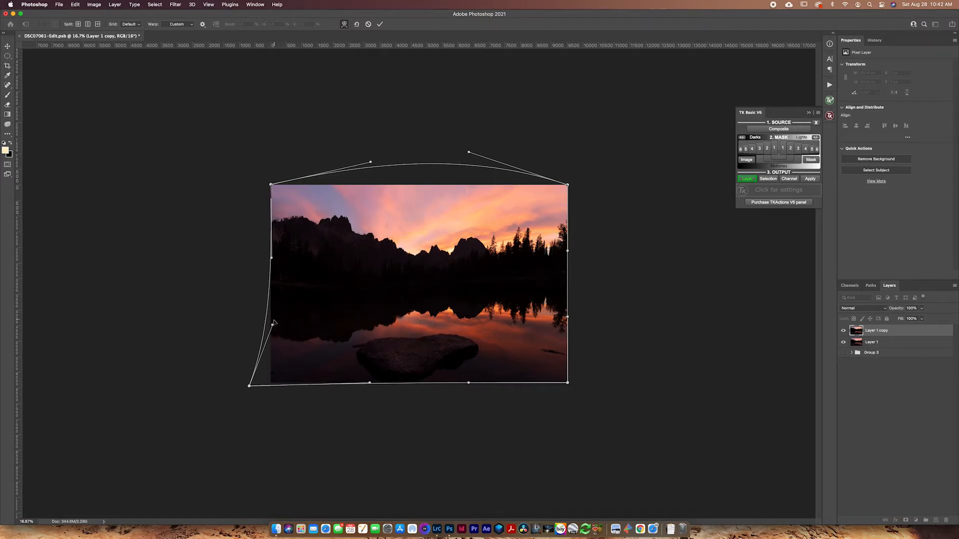
pyautogui.moveTo(272, 326); pyautogui.dragTo(271, 332)
pyautogui.moveTo(371, 281); pyautogui.dragTo(370, 278)
pyautogui.moveTo(315, 289); pyautogui.dragTo(313, 281)
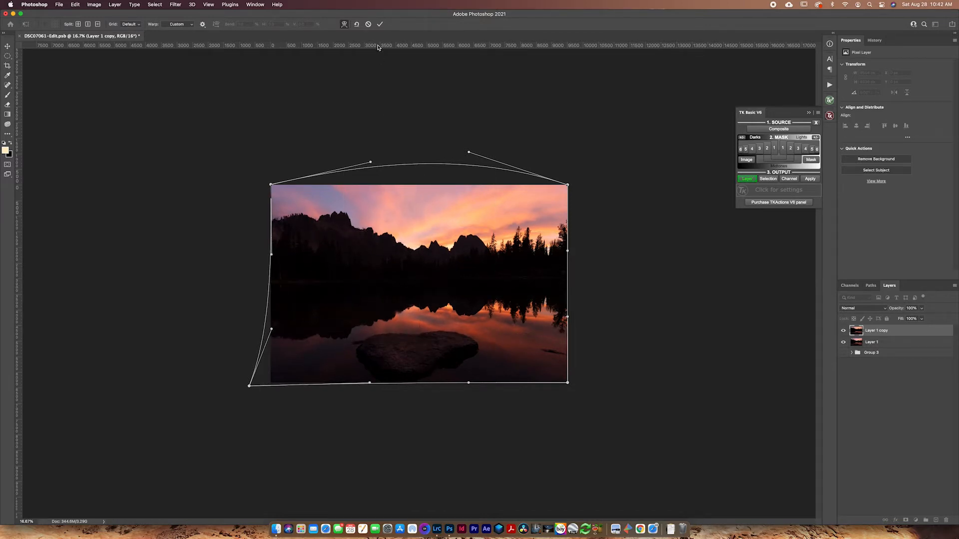
# Check the shoreline against a temporary horizontal guide, nudge the upper right-edge warp handle down, and apply the warp.
pyautogui.moveTo(376, 46); pyautogui.dragTo(381, 282)
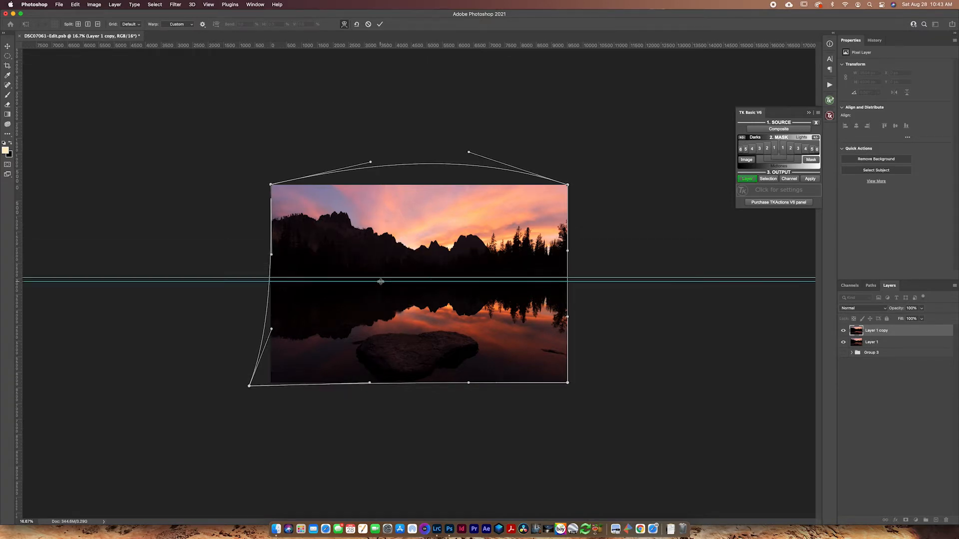
pyautogui.press('super+semicolon')
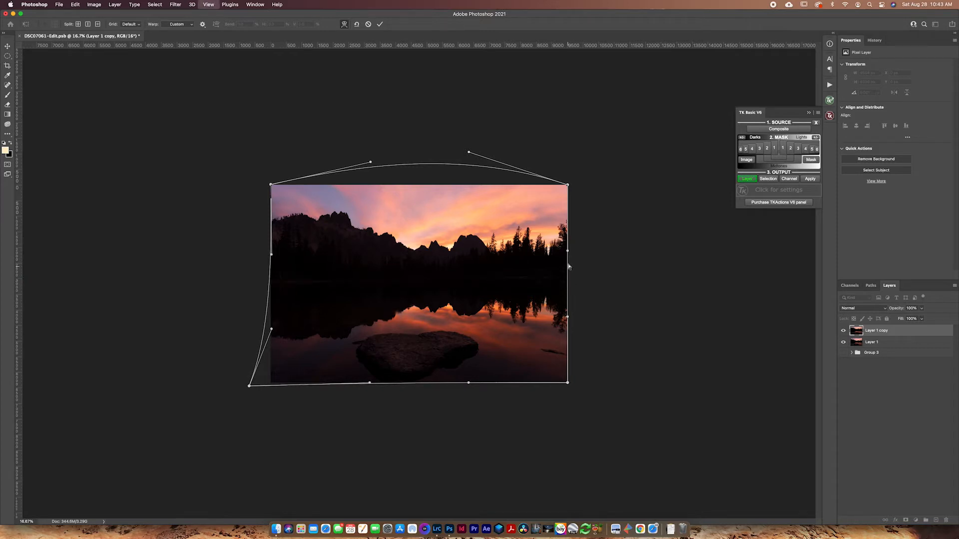
pyautogui.moveTo(568, 252); pyautogui.dragTo(569, 258)
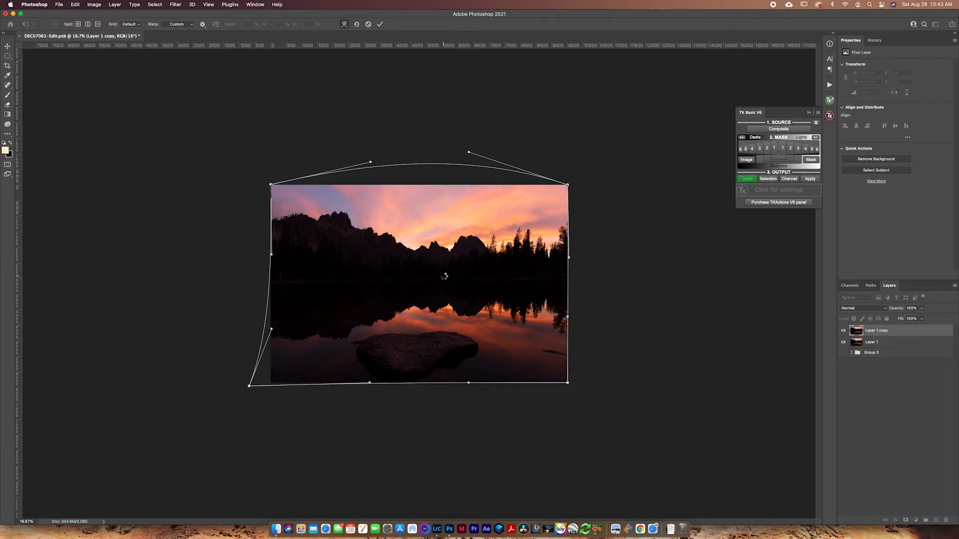
pyautogui.press('Return')
pyautogui.click(844, 331)
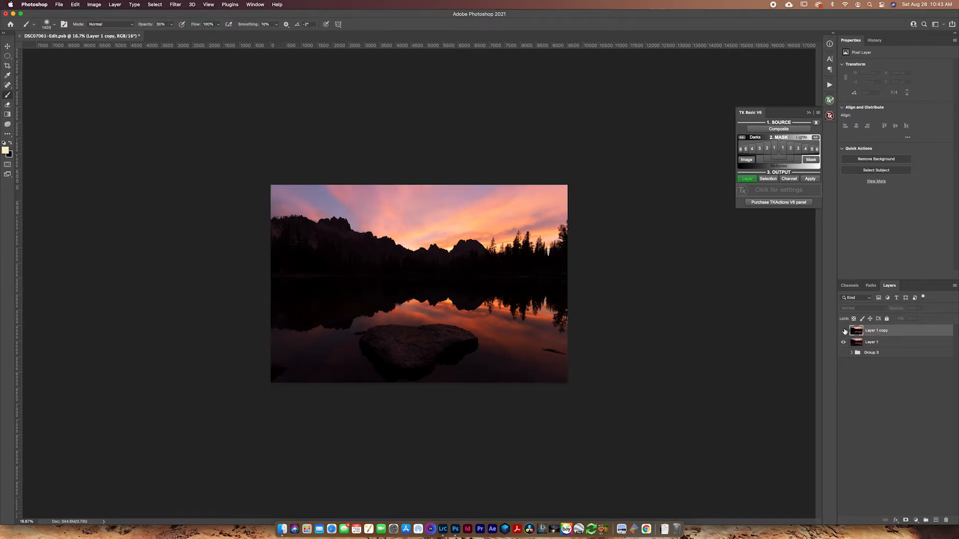
pyautogui.click(844, 331)
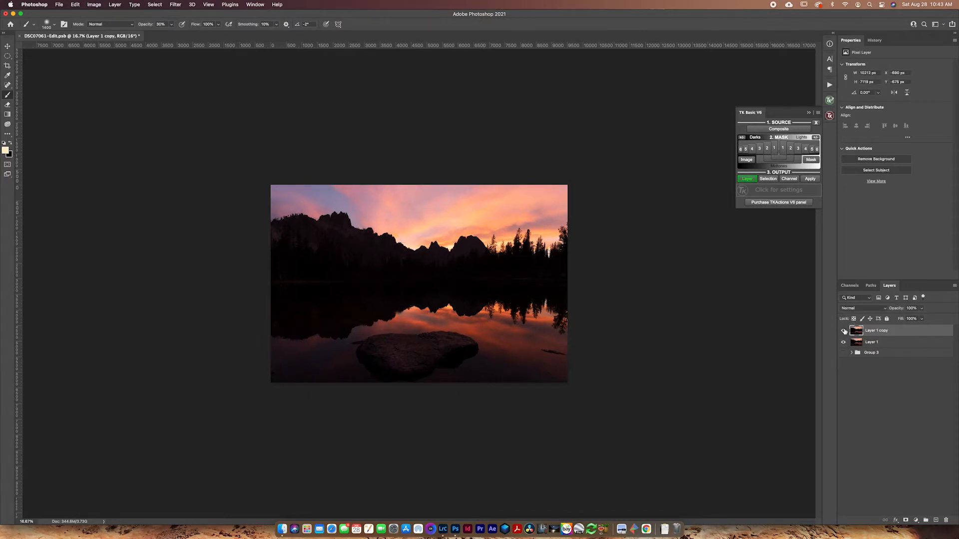
pyautogui.click(844, 331)
pyautogui.click(844, 331)
# Duplicate the warped layer and rename the duplicate Base.
pyautogui.moveTo(860, 333); pyautogui.dragTo(936, 519)
pyautogui.doubleClick(881, 332)
pyautogui.write('Base')
pyautogui.press('Return')
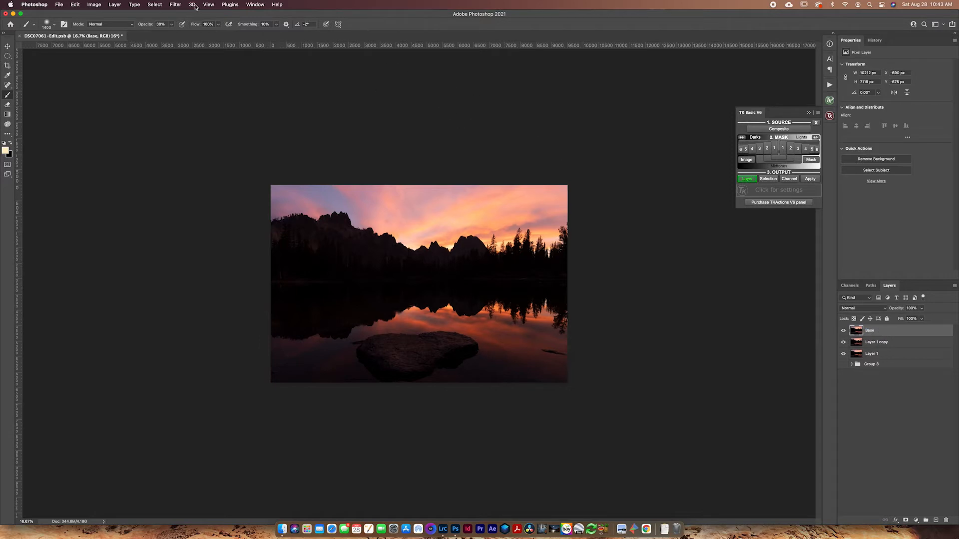
# Adjust the Base layer in Camera Raw: Contrast +25, Highlights -44, Shadows +50, Whites +19 and Blacks +23.
pyautogui.click(176, 4)
pyautogui.click(196, 61)
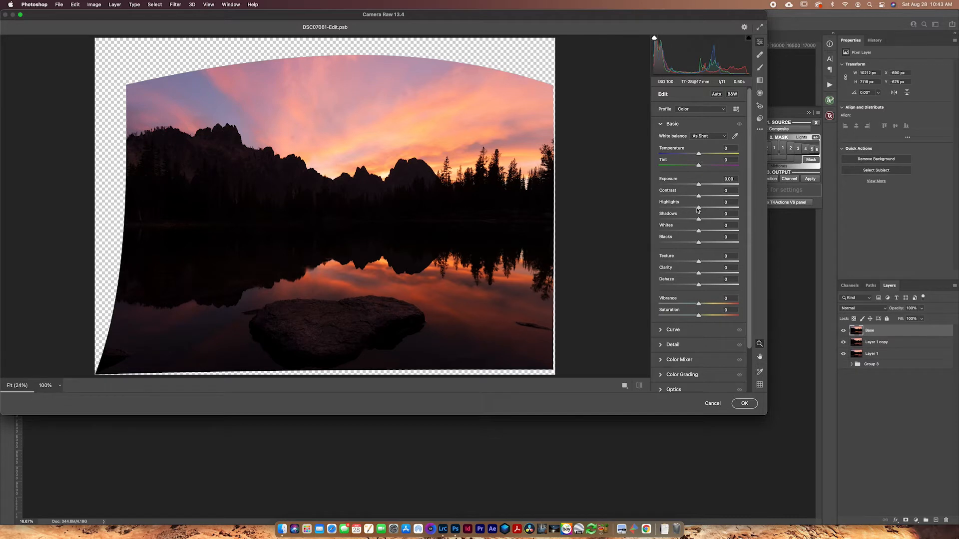
pyautogui.moveTo(698, 209); pyautogui.dragTo(708, 243)
pyautogui.moveTo(686, 207)
pyautogui.mouseDown()
pyautogui.moveTo(645, 209)
pyautogui.moveTo(681, 209)
pyautogui.mouseUp()
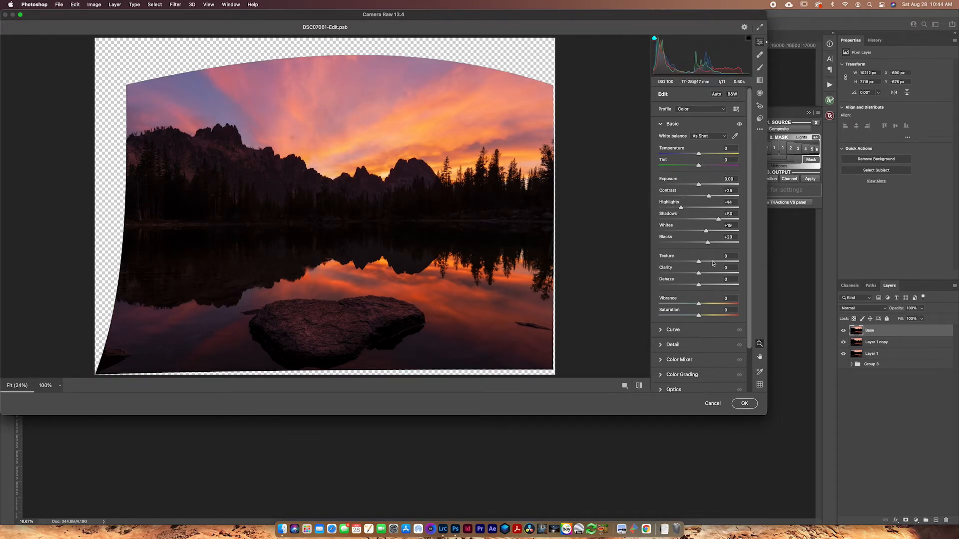
# Raise Texture and Clarity slightly in Camera Raw and apply the filter to the Base layer.
pyautogui.click(704, 262)
pyautogui.click(706, 273)
pyautogui.moveTo(706, 275); pyautogui.dragTo(701, 276)
pyautogui.click(739, 403)
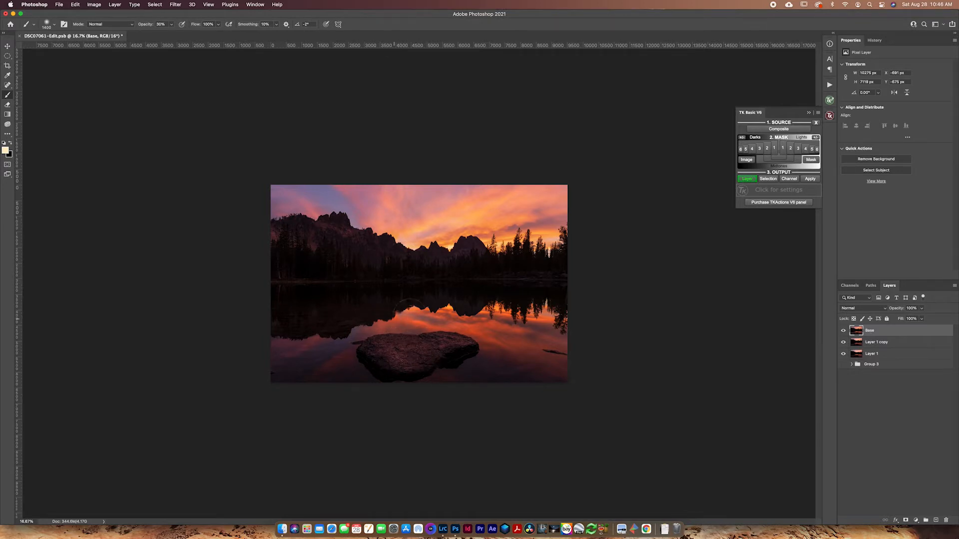
# Add a Color Balance adjustment layer with midtones at Cyan-Red -4, Magenta-Green +7 and Yellow-Blue +3.
pyautogui.click(917, 520)
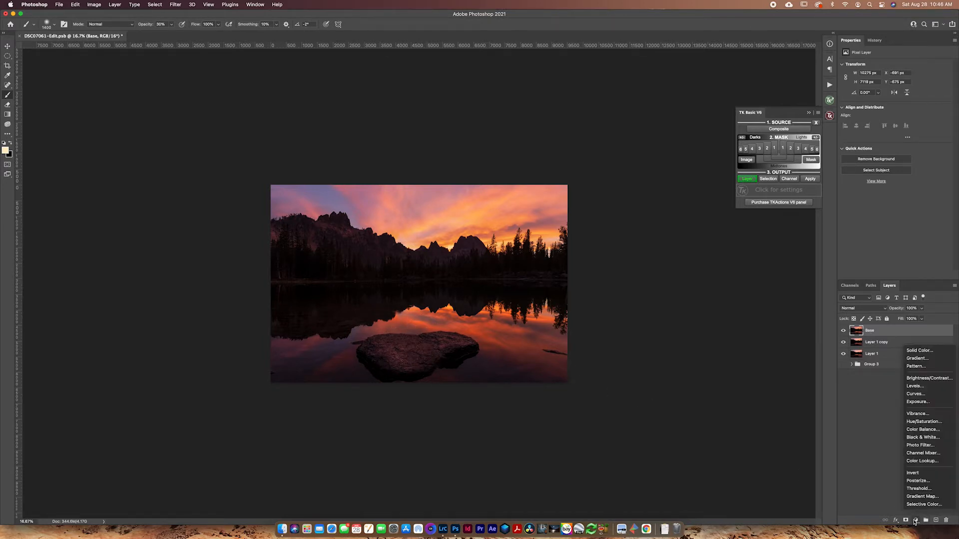
pyautogui.click(922, 430)
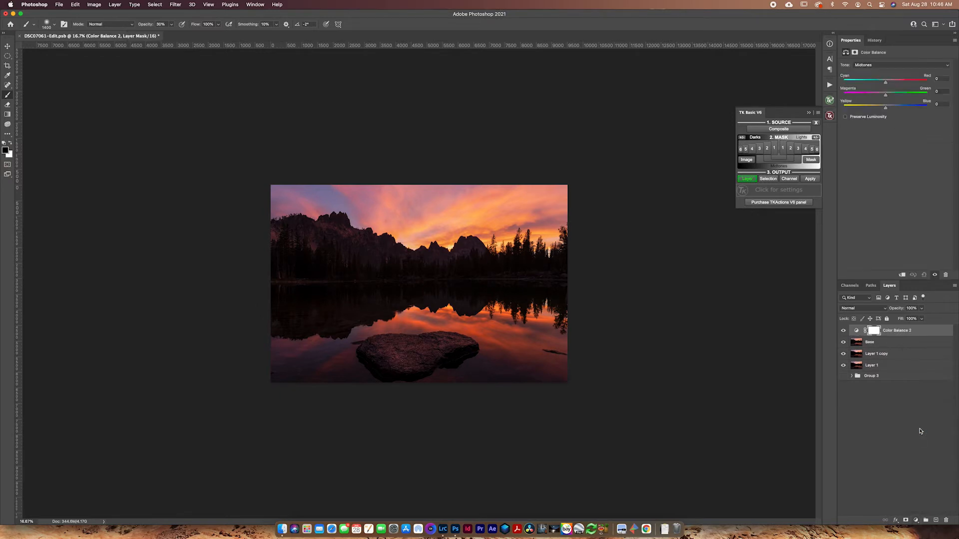
pyautogui.click(940, 91)
pyautogui.click(939, 78)
pyautogui.click(942, 103)
# Compare the full image with and without the Color Balance adjustment.
pyautogui.click(843, 330)
pyautogui.click(843, 331)
pyautogui.click(844, 331)
pyautogui.click(843, 330)
pyautogui.press('super+0')
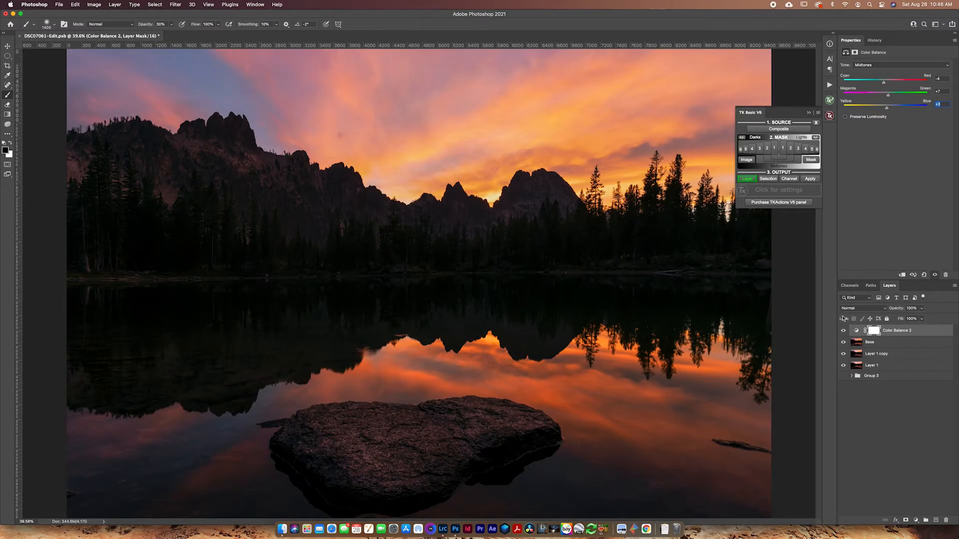
pyautogui.click(843, 330)
pyautogui.click(843, 331)
pyautogui.click(843, 331)
pyautogui.click(843, 331)
pyautogui.click(842, 331)
pyautogui.click(842, 331)
# Add a Hue/Saturation adjustment layer above the Color Balance layer and set its saturation to -42.
pyautogui.click(916, 522)
pyautogui.click(918, 424)
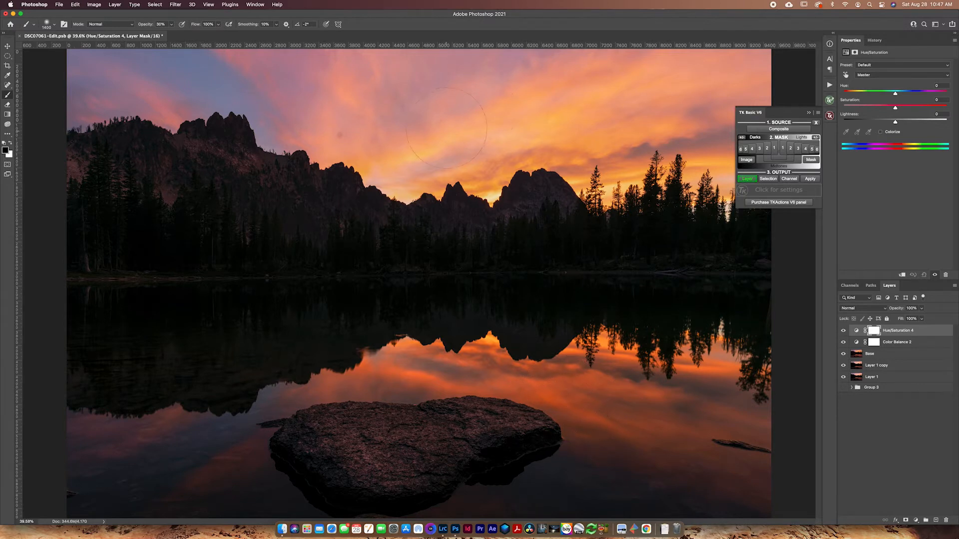
pyautogui.click(874, 107)
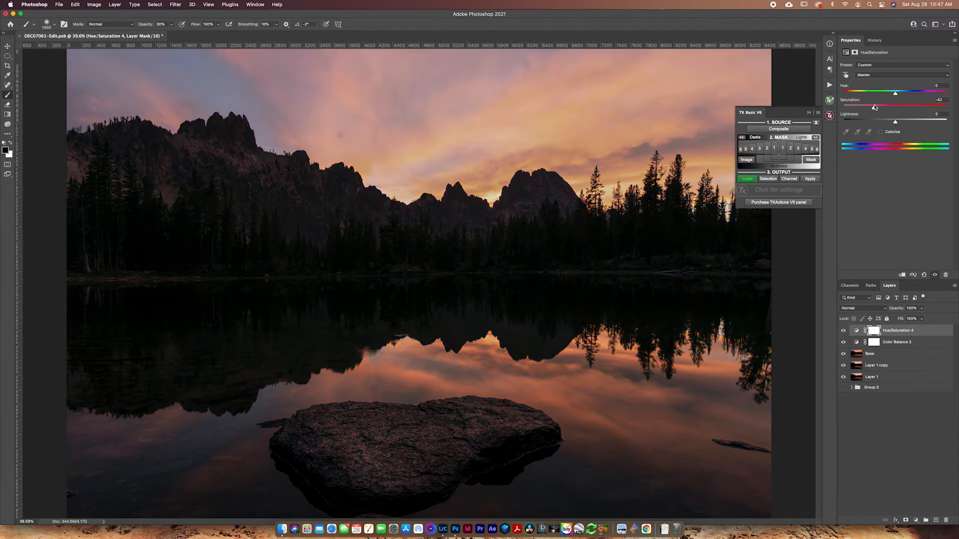
# Invert the Hue/Saturation mask to black and paint white over the bright sky reflection in the lake.
pyautogui.click(872, 332)
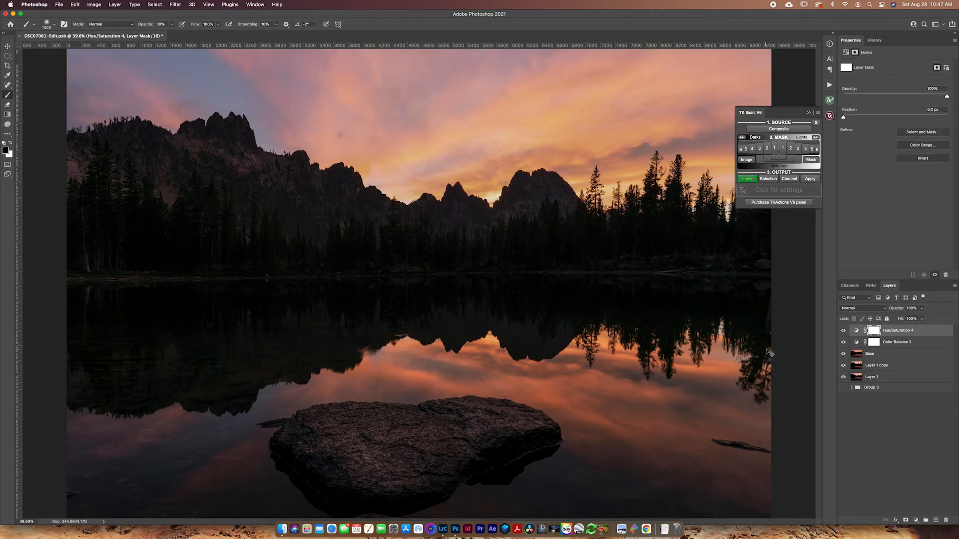
pyautogui.press('super+i')
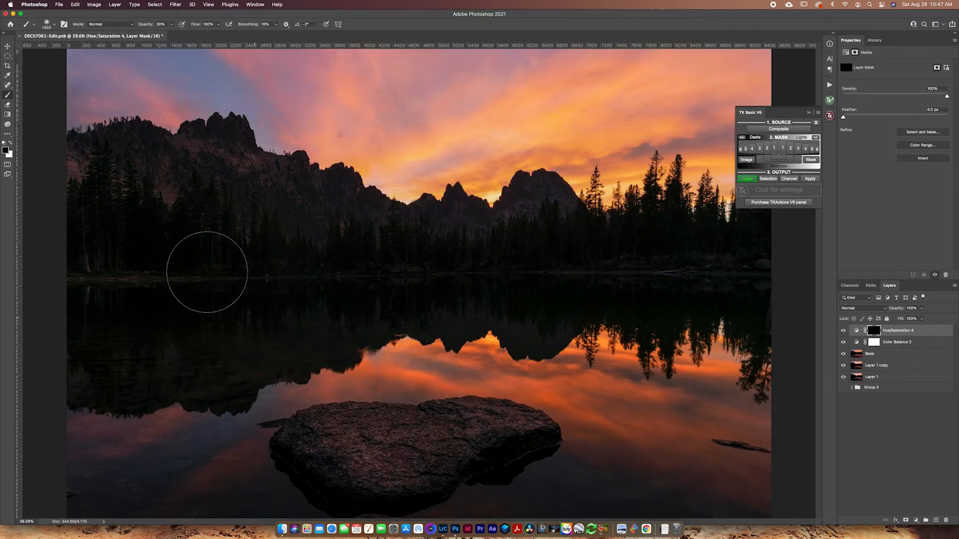
pyautogui.click(10, 143)
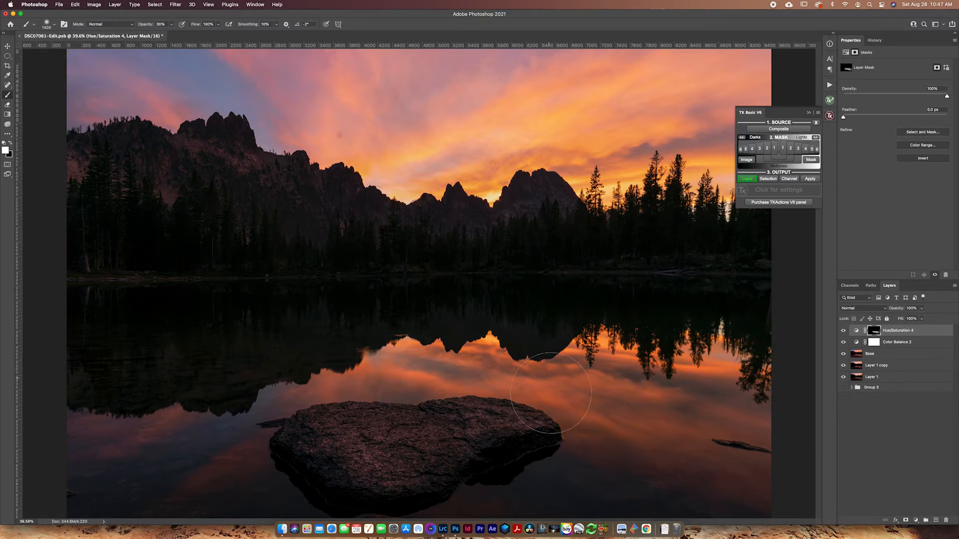
pyautogui.click(843, 331)
pyautogui.click(843, 332)
# Add a Curves layer through a composite Lights 2 luminosity mask and darken its midpoint to input 144, output 107.
pyautogui.click(773, 132)
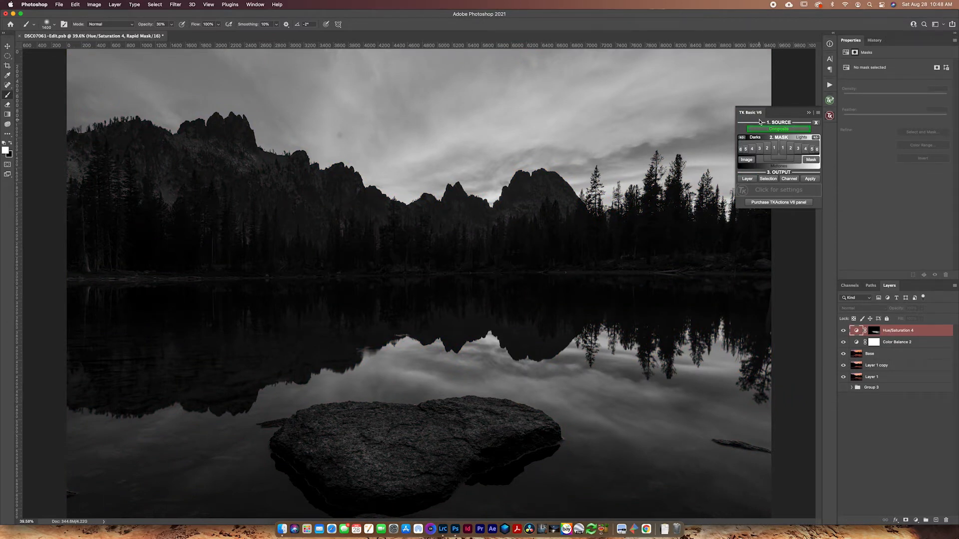
pyautogui.click(792, 150)
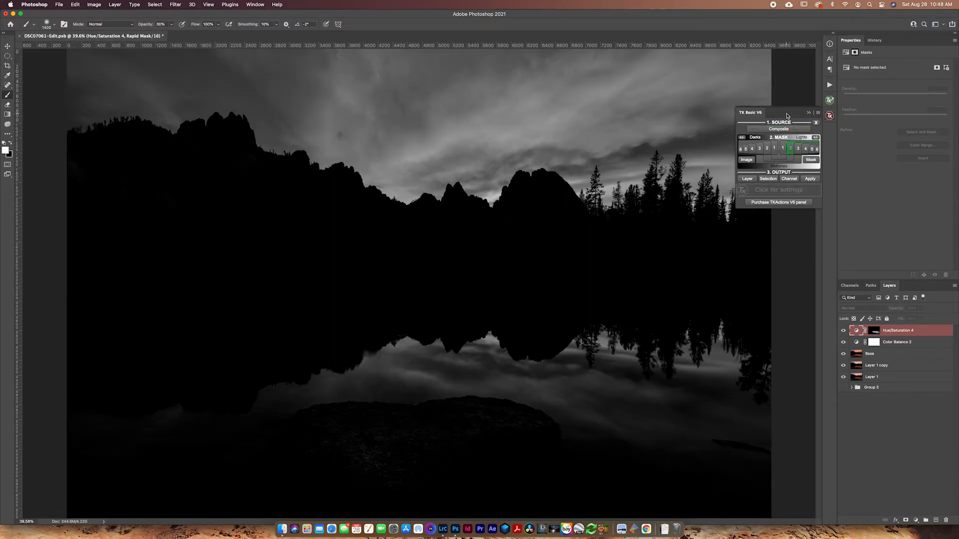
pyautogui.click(747, 178)
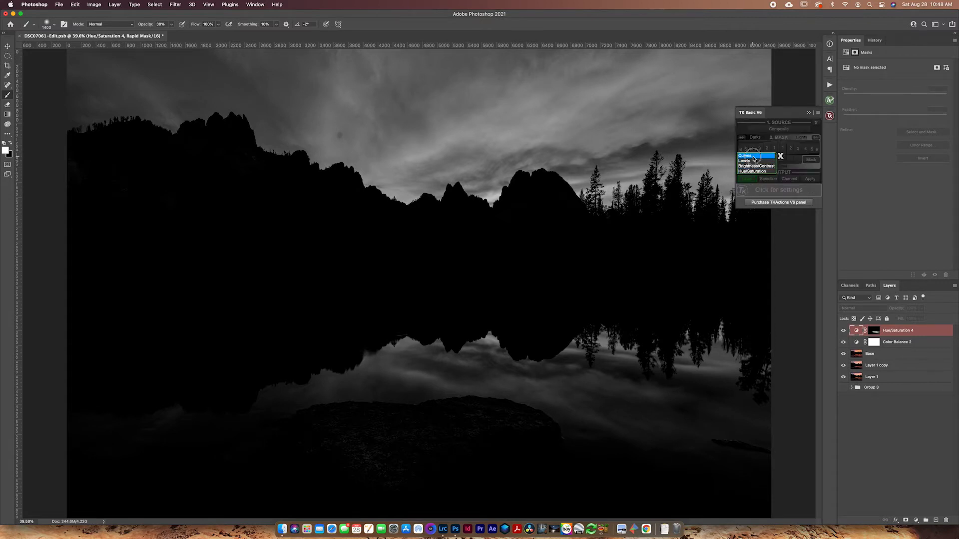
pyautogui.click(745, 156)
pyautogui.moveTo(907, 124)
pyautogui.mouseDown()
pyautogui.moveTo(913, 142)
pyautogui.moveTo(908, 134)
pyautogui.mouseUp()
# Compare the image with and without the masked Curves adjustment.
pyautogui.click(843, 332)
pyautogui.click(843, 332)
pyautogui.press('super+minus')
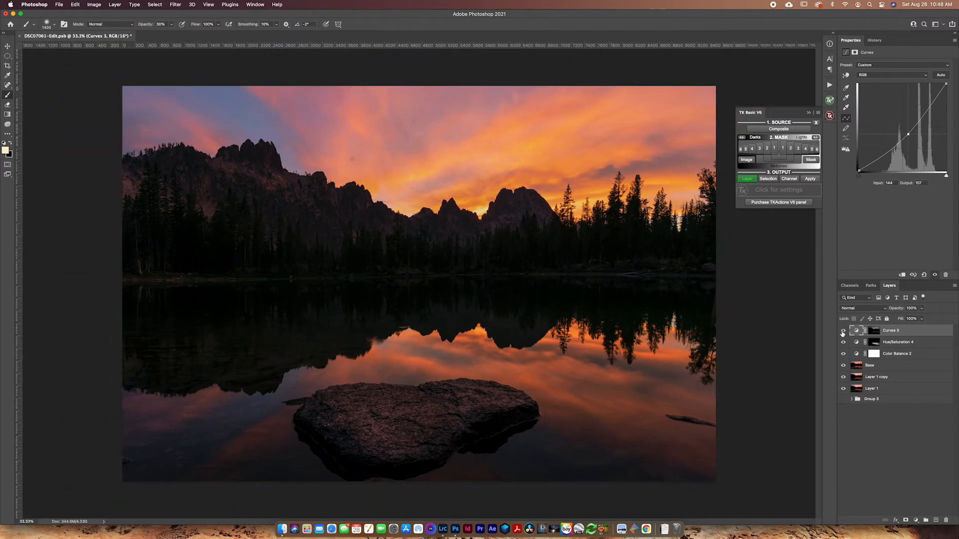
pyautogui.click(843, 331)
pyautogui.click(843, 332)
pyautogui.click(843, 331)
pyautogui.click(843, 332)
# Create a new layer group above the Curves layer and name it D/B.
pyautogui.click(927, 520)
pyautogui.doubleClick(872, 329)
pyautogui.write('D')
pyautogui.press('Return')
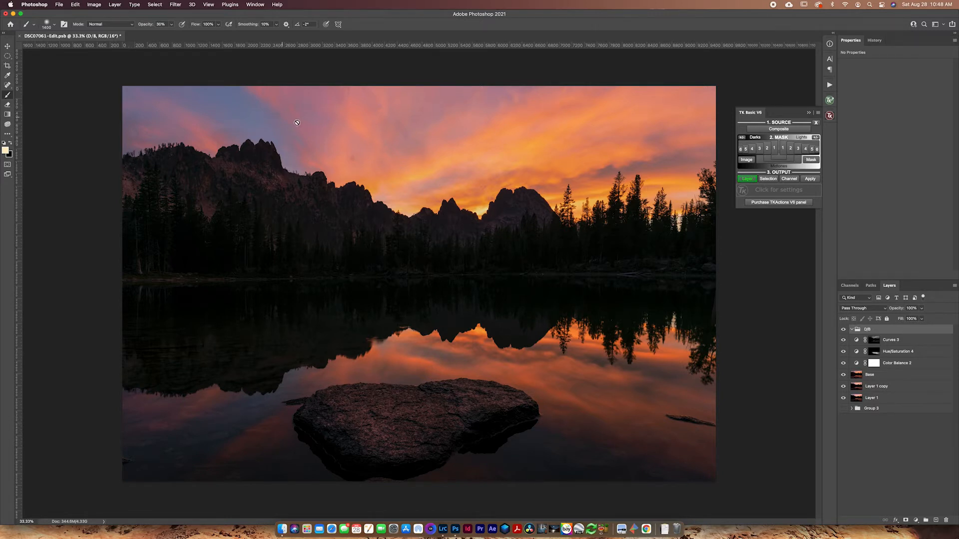
# Select the dark land and water with Color Range at reduced fuzziness and add the selection as the D/B group's mask.
pyautogui.press('w')
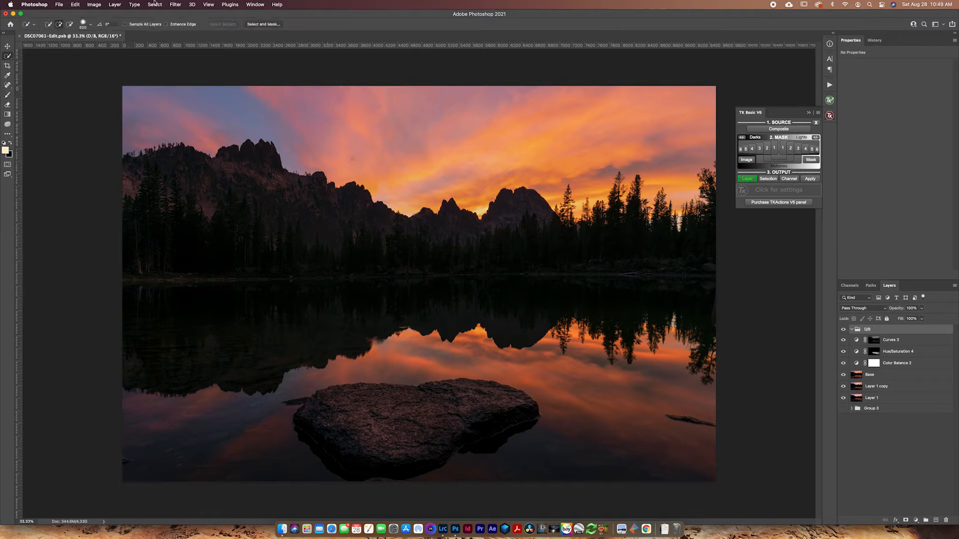
pyautogui.click(155, 4)
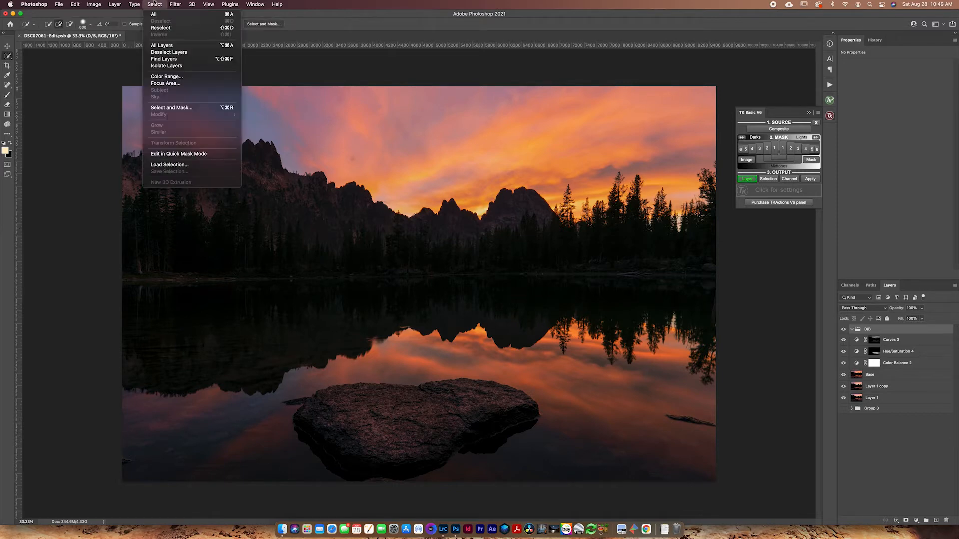
pyautogui.click(162, 76)
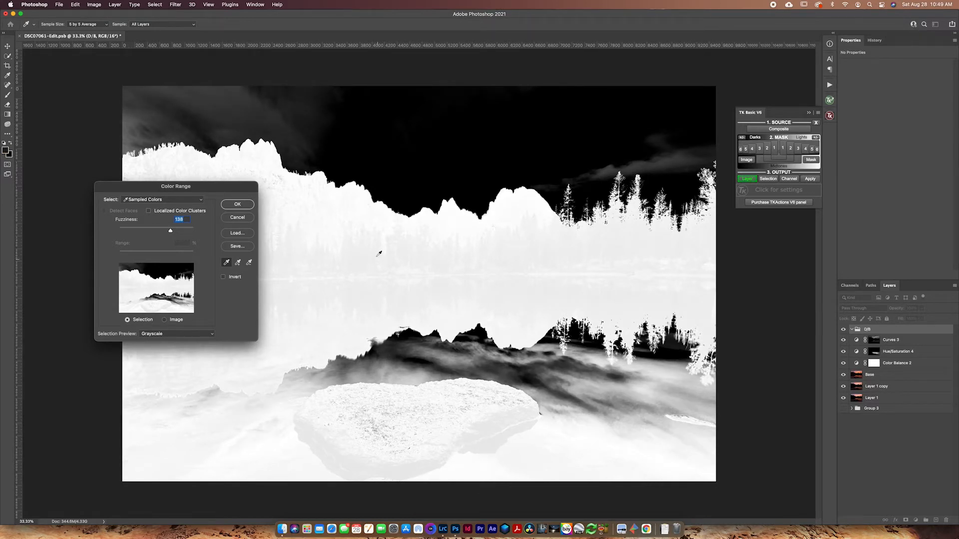
pyautogui.moveTo(170, 229); pyautogui.dragTo(164, 231)
pyautogui.click(228, 204)
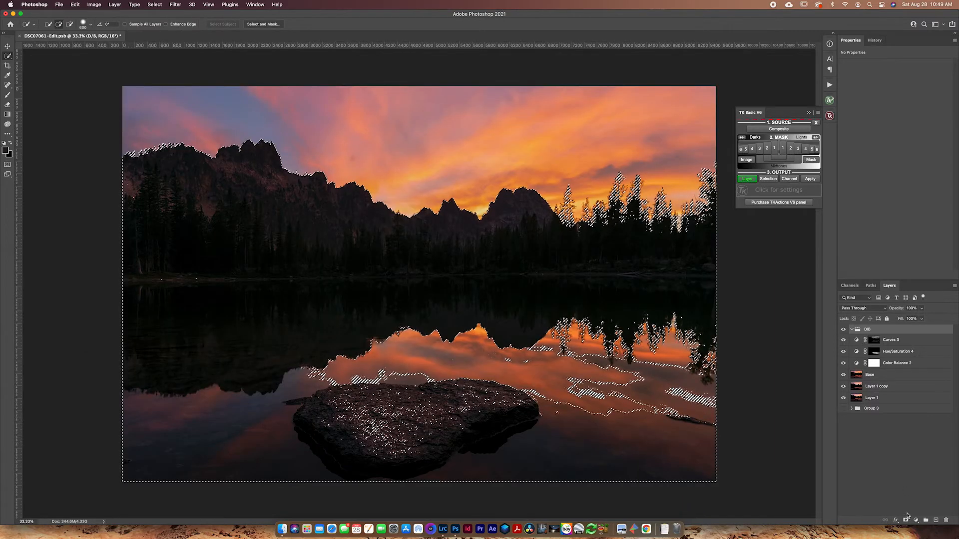
pyautogui.click(906, 521)
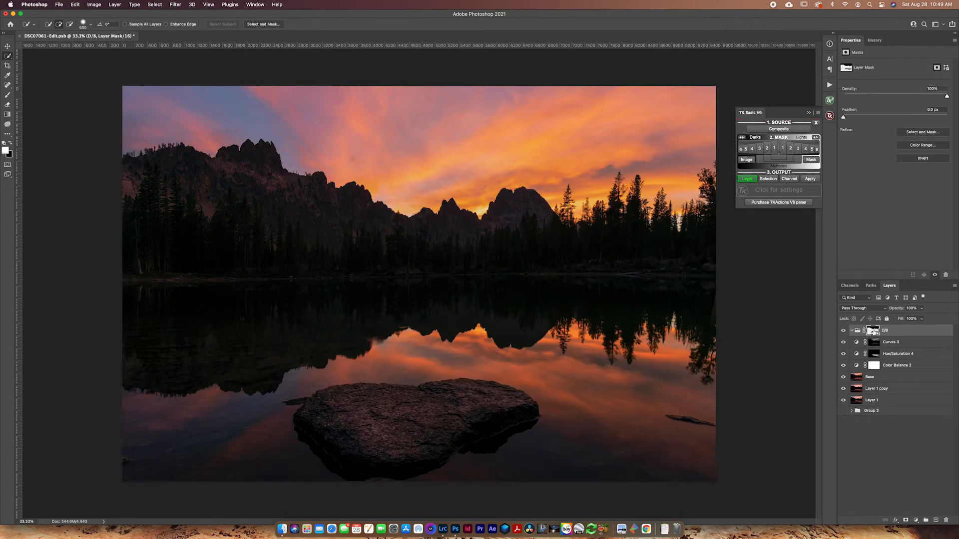
# Display the D/B group's mask and raise its contrast with Levels, using input black 52 and white 164.
pyautogui.keyDown('alt'); pyautogui.click(873, 331); pyautogui.keyUp('alt')
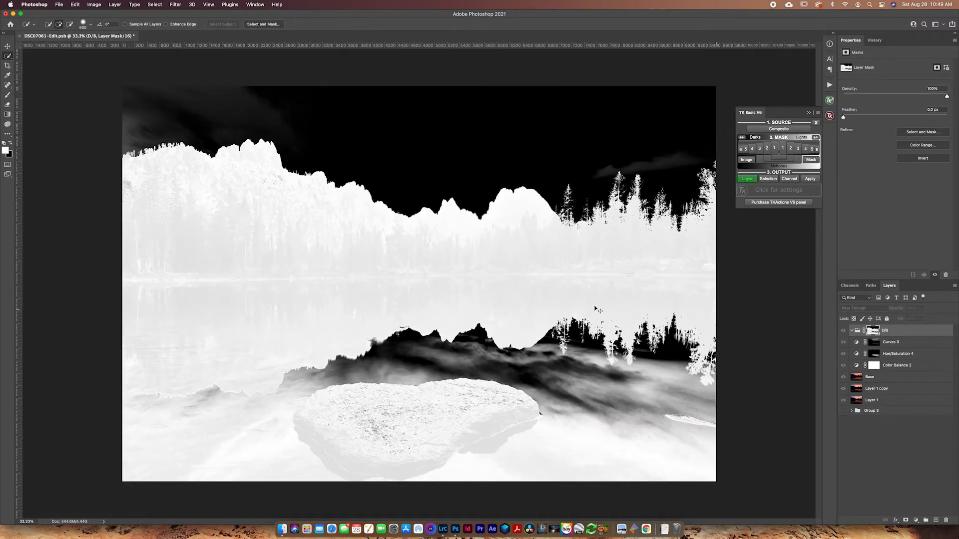
pyautogui.press('super+l')
pyautogui.moveTo(709, 274); pyautogui.dragTo(725, 274)
pyautogui.moveTo(794, 272); pyautogui.dragTo(767, 272)
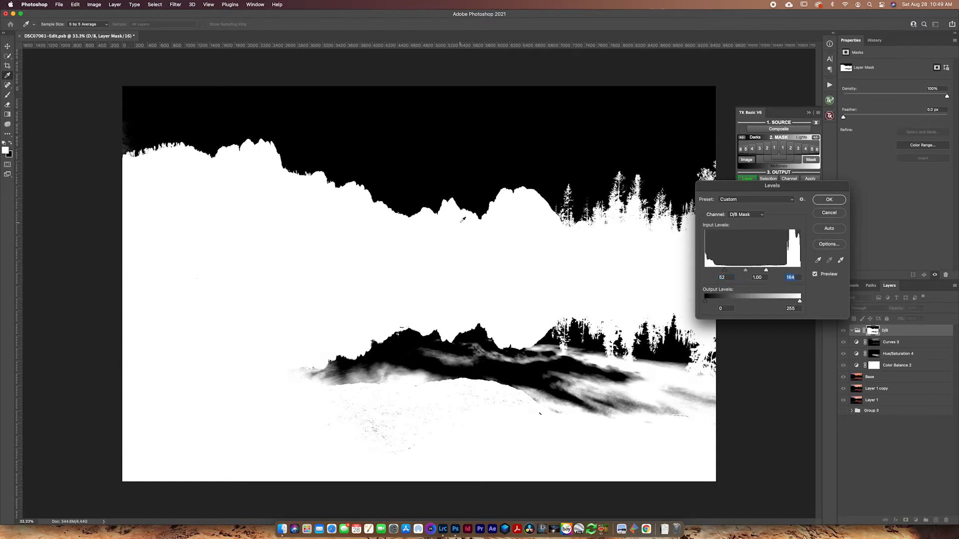
pyautogui.click(828, 200)
pyautogui.press('w')
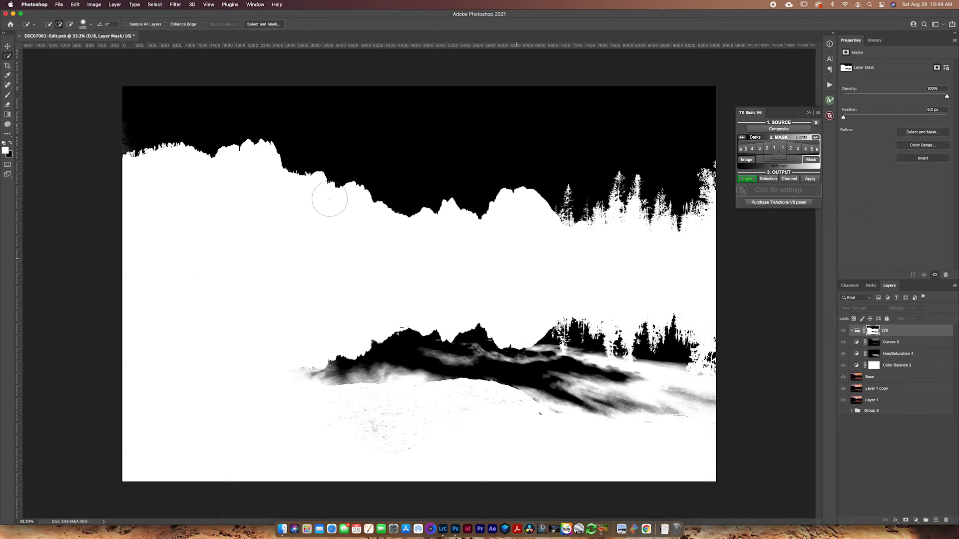
# Paint the lake reflection on the D/B mask white with the Brush at 100% opacity.
pyautogui.click(7, 95)
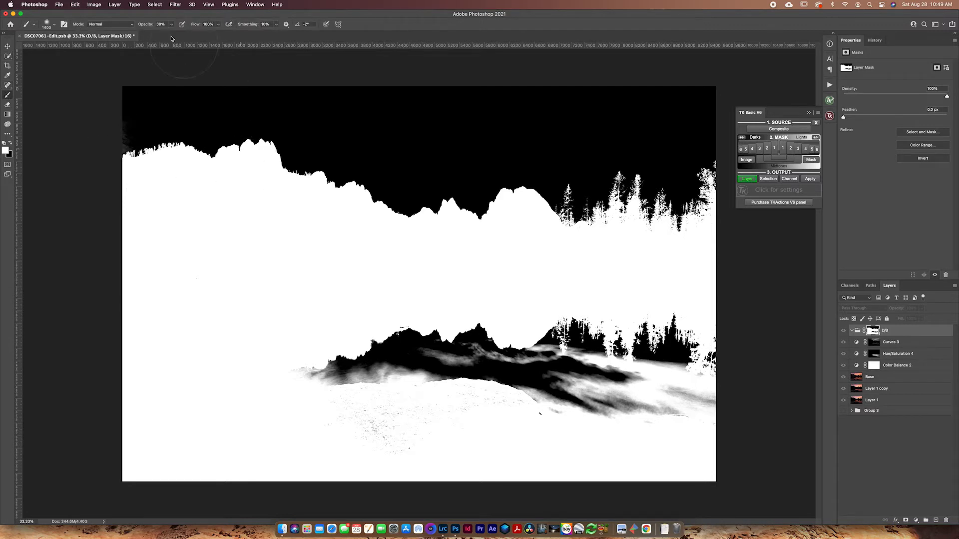
pyautogui.moveTo(151, 25); pyautogui.dragTo(328, 38)
pyautogui.moveTo(357, 367)
pyautogui.mouseDown()
pyautogui.moveTo(605, 336)
pyautogui.moveTo(342, 332)
pyautogui.moveTo(355, 368)
pyautogui.moveTo(563, 308)
pyautogui.moveTo(627, 328)
pyautogui.moveTo(696, 332)
pyautogui.moveTo(602, 392)
pyautogui.moveTo(246, 381)
pyautogui.moveTo(428, 439)
pyautogui.moveTo(499, 428)
pyautogui.moveTo(357, 396)
pyautogui.mouseUp()
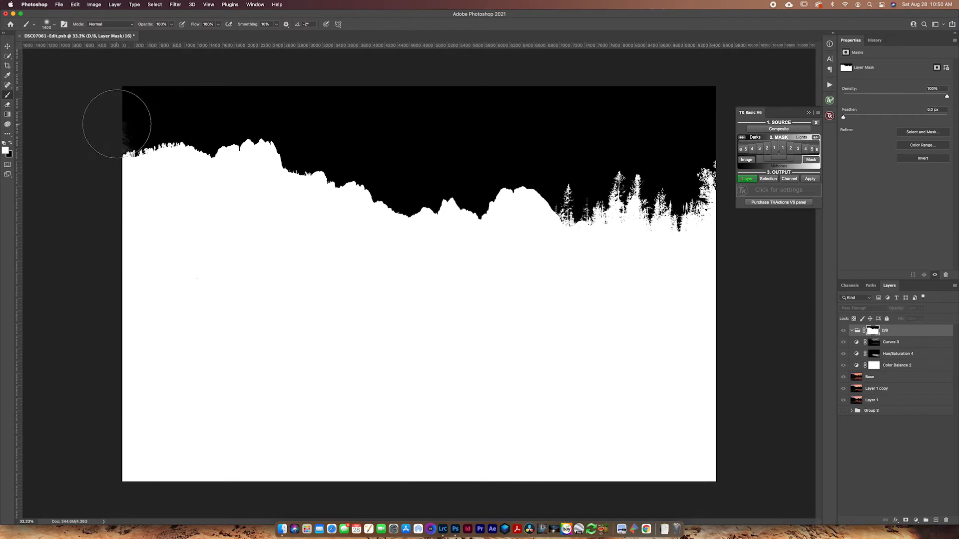
# Clean up the grey sky at the mask's left edge with a black Overlay-mode brush and return the brush mode to Normal.
pyautogui.press('x')
pyautogui.click(106, 24)
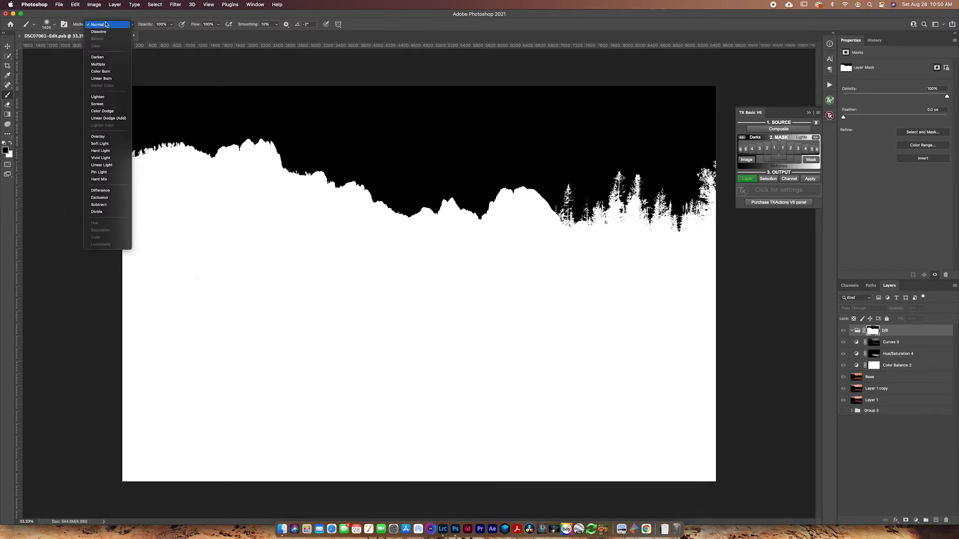
pyautogui.click(101, 136)
pyautogui.click(119, 152)
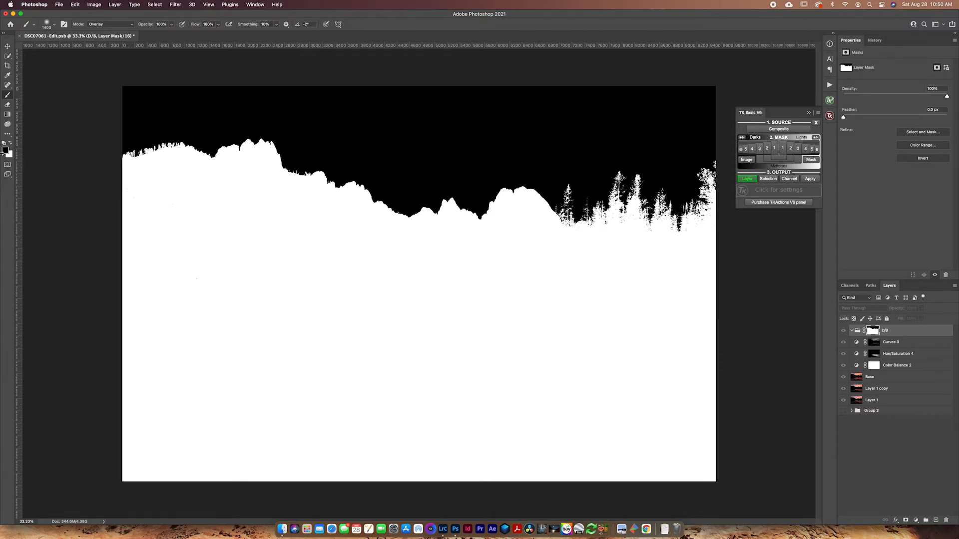
pyautogui.click(93, 24)
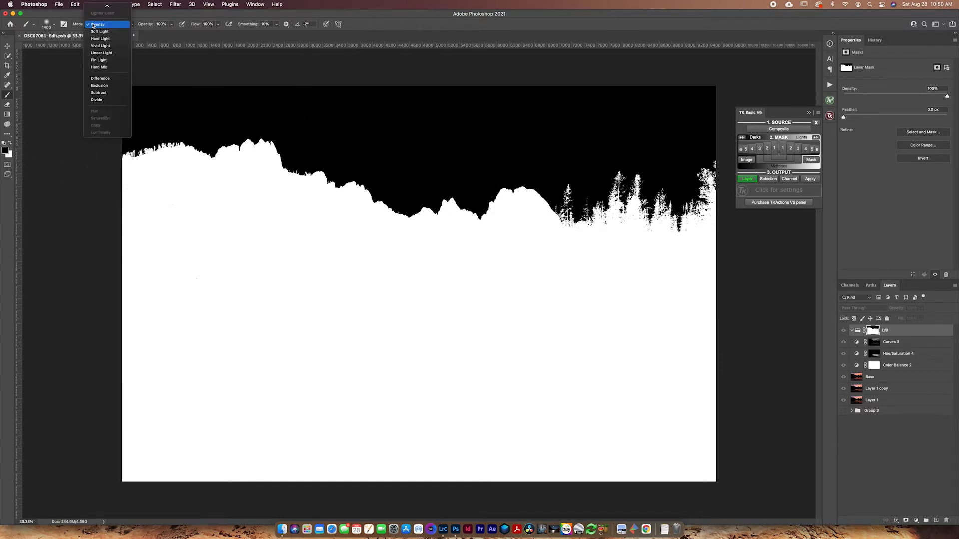
pyautogui.click(98, 9)
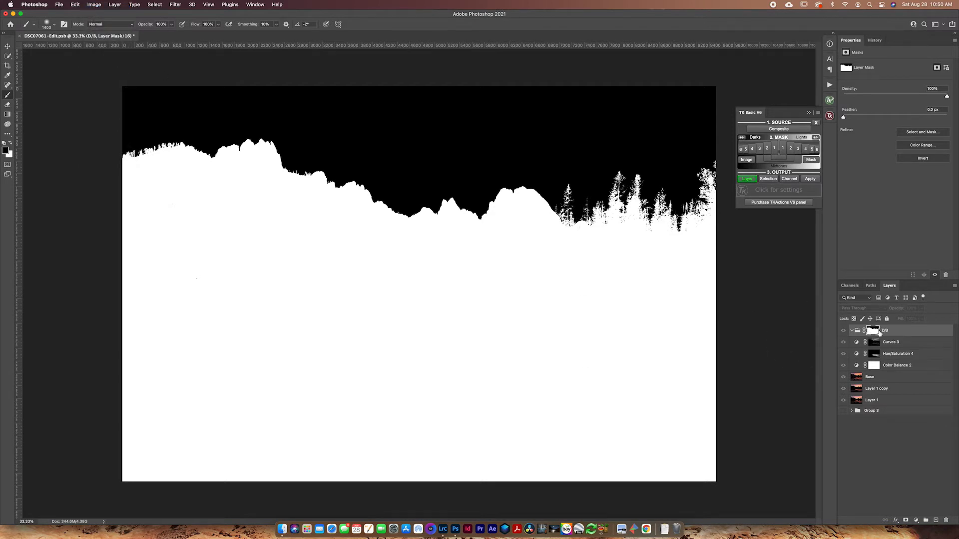
# Return to the image view and add a new layer inside the D/B group with the Overlay blend mode.
pyautogui.click(866, 332)
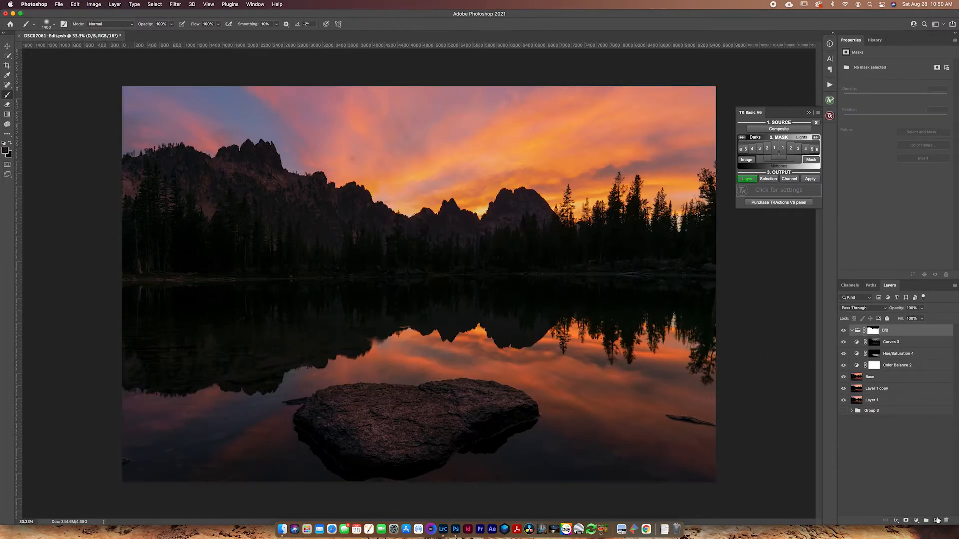
pyautogui.click(936, 521)
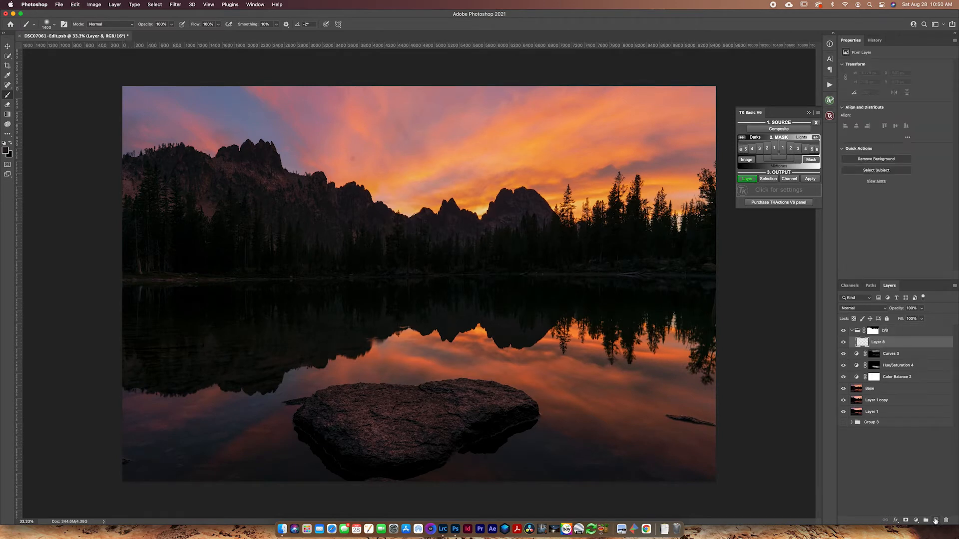
pyautogui.click(864, 309)
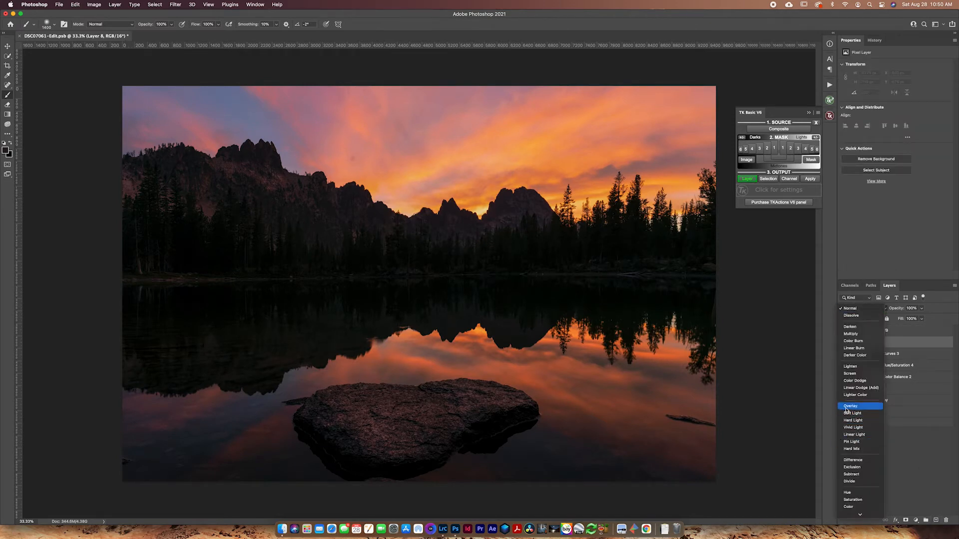
pyautogui.click(849, 406)
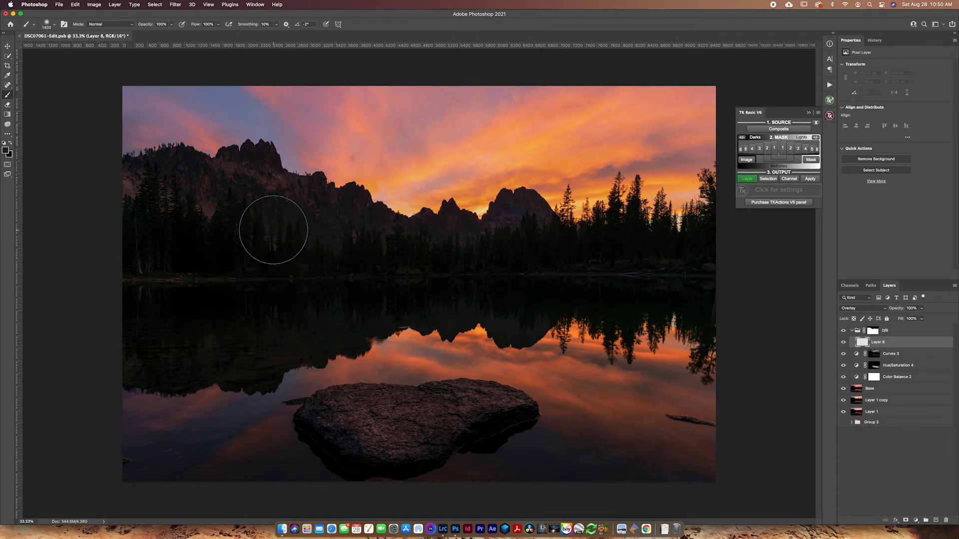
# Sample the orange sky and set a very pale tint of that hue as the foreground brush color.
pyautogui.press('i')
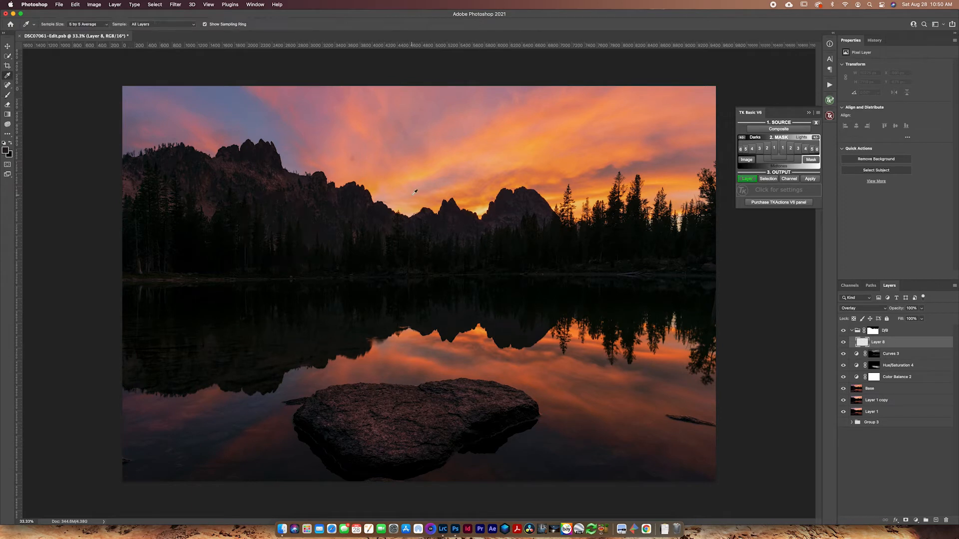
pyautogui.click(407, 176)
pyautogui.click(6, 150)
pyautogui.click(110, 78)
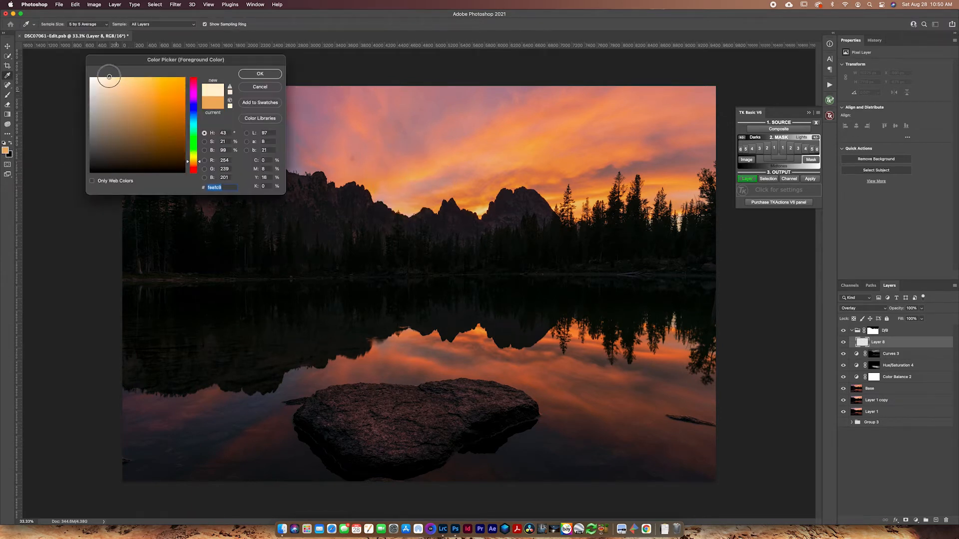
pyautogui.click(103, 78)
pyautogui.click(262, 74)
pyautogui.press('b')
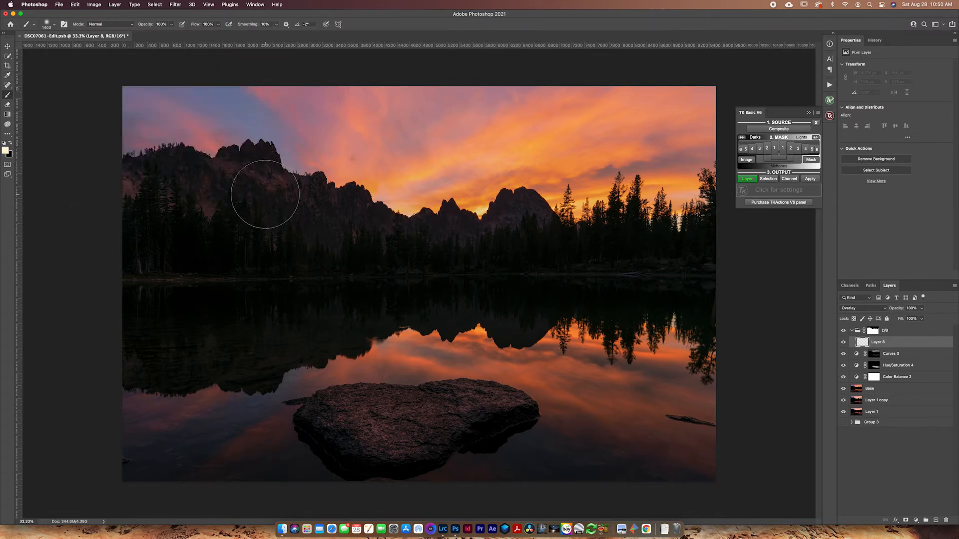
# Dodge the jagged peaks and the descending ridge with a small brush at 10% opacity.
pyautogui.press('[')
pyautogui.press('[')
pyautogui.press('[')
pyautogui.press('[')
pyautogui.press('super+equal')
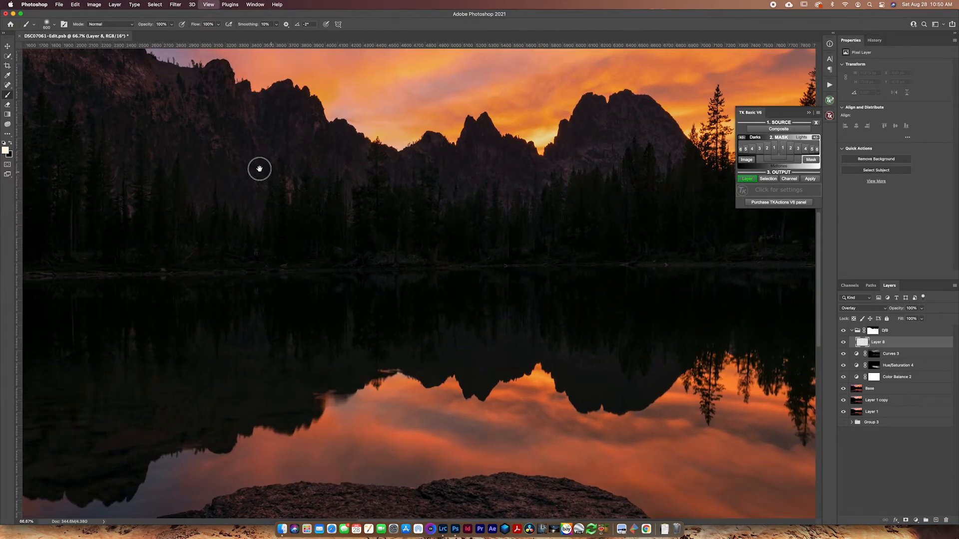
pyautogui.press('super+equal')
pyautogui.moveTo(475, 328); pyautogui.dragTo(514, 346)
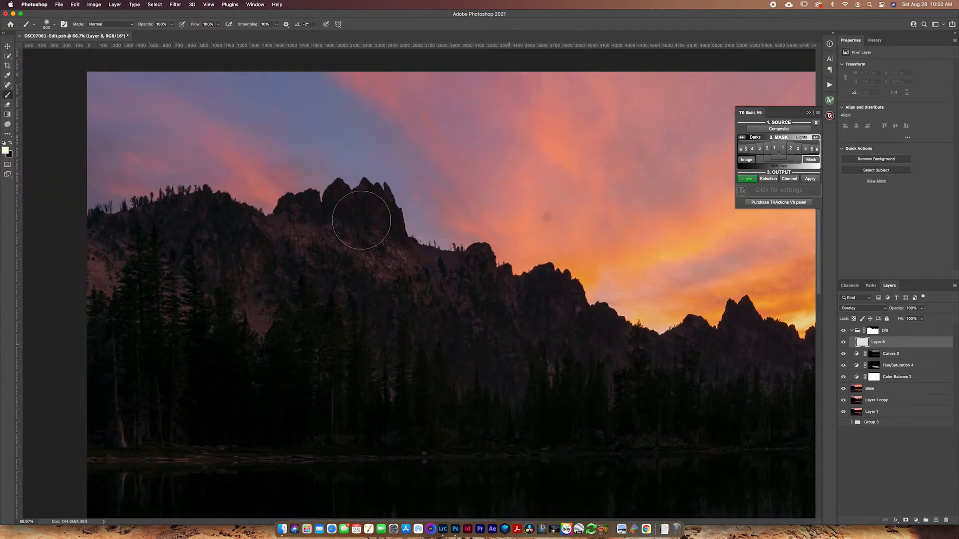
pyautogui.press('[')
pyautogui.press('[')
pyautogui.press('[')
pyautogui.press('3')
pyautogui.press('0')
pyautogui.press('9')
pyautogui.press('0')
pyautogui.press('5')
pyautogui.moveTo(340, 199)
pyautogui.mouseDown()
pyautogui.moveTo(342, 207)
pyautogui.moveTo(331, 206)
pyautogui.moveTo(342, 220)
pyautogui.mouseUp()
pyautogui.moveTo(360, 202)
pyautogui.mouseDown()
pyautogui.moveTo(385, 210)
pyautogui.moveTo(392, 244)
pyautogui.mouseUp()
pyautogui.moveTo(354, 211)
pyautogui.mouseDown()
pyautogui.moveTo(336, 231)
pyautogui.moveTo(340, 200)
pyautogui.moveTo(344, 249)
pyautogui.moveTo(385, 214)
pyautogui.moveTo(364, 201)
pyautogui.moveTo(303, 210)
pyautogui.moveTo(306, 233)
pyautogui.moveTo(292, 223)
pyautogui.moveTo(304, 228)
pyautogui.moveTo(311, 211)
pyautogui.moveTo(329, 238)
pyautogui.moveTo(436, 300)
pyautogui.moveTo(499, 279)
pyautogui.moveTo(481, 258)
pyautogui.moveTo(486, 312)
pyautogui.moveTo(481, 265)
pyautogui.moveTo(484, 292)
pyautogui.moveTo(558, 277)
pyautogui.moveTo(545, 279)
pyautogui.moveTo(543, 309)
pyautogui.moveTo(538, 293)
pyautogui.moveTo(537, 302)
pyautogui.moveTo(550, 282)
pyautogui.moveTo(584, 323)
pyautogui.mouseUp()
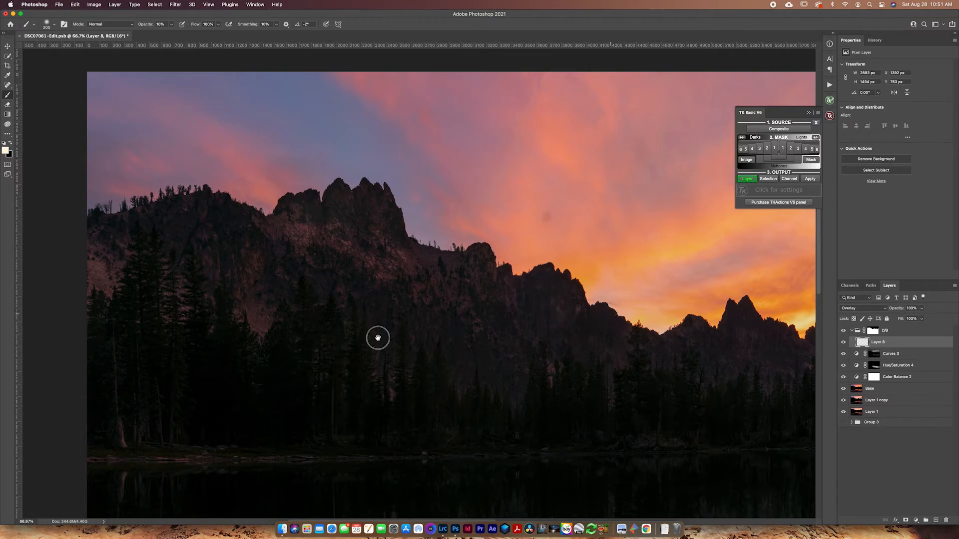
# Dodge around the sun's notch between the distant peaks with a larger soft brush.
pyautogui.hscroll(10, 350, 334)
pyautogui.press(']')
pyautogui.press(']')
pyautogui.press(']')
pyautogui.moveTo(514, 364); pyautogui.dragTo(513, 360)
pyautogui.press('[')
pyautogui.press(']')
pyautogui.press(']')
pyautogui.press(']')
pyautogui.press('[')
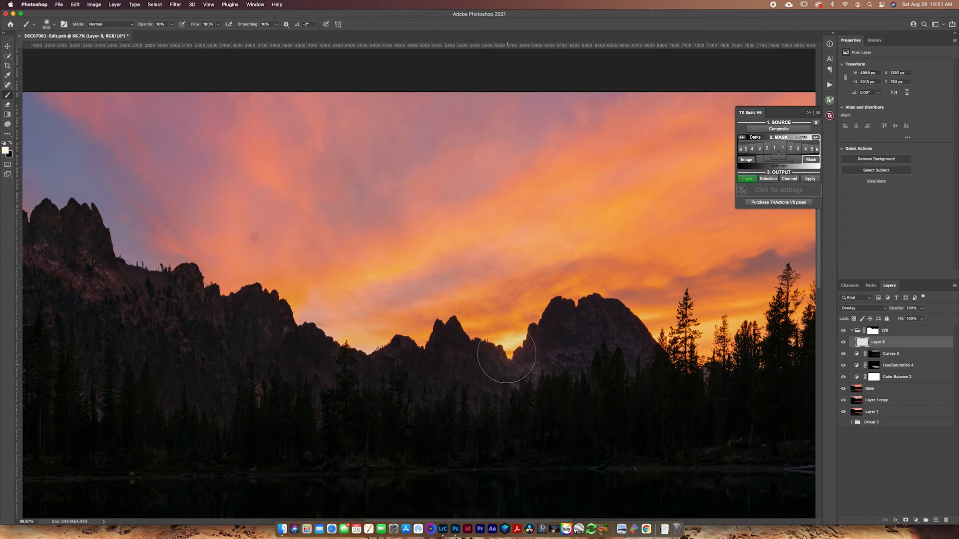
# Burn shadows into the left peaks and the middle ridge with a small black brush.
pyautogui.moveTo(305, 295); pyautogui.dragTo(591, 301)
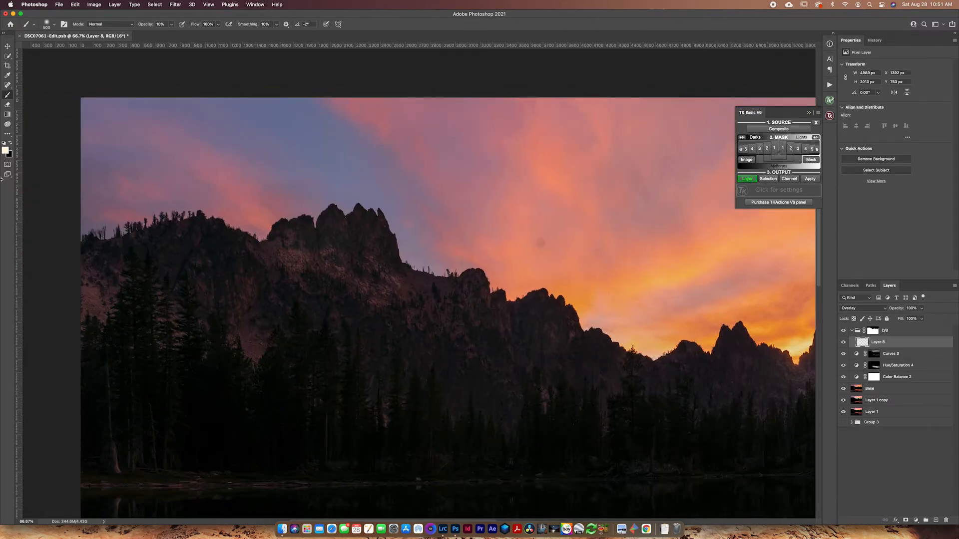
pyautogui.click(10, 143)
pyautogui.press('[')
pyautogui.press('[')
pyautogui.press('[')
pyautogui.press('[')
pyautogui.press('[')
pyautogui.press('[')
pyautogui.press('[')
pyautogui.press('[')
pyautogui.press('[')
pyautogui.press('[')
pyautogui.press(']')
pyautogui.press(']')
pyautogui.press(']')
pyautogui.press(']')
pyautogui.moveTo(280, 229)
pyautogui.mouseDown()
pyautogui.moveTo(274, 236)
pyautogui.moveTo(285, 230)
pyautogui.moveTo(283, 246)
pyautogui.mouseUp()
pyautogui.moveTo(498, 325)
pyautogui.mouseDown()
pyautogui.moveTo(499, 333)
pyautogui.moveTo(500, 302)
pyautogui.moveTo(504, 345)
pyautogui.moveTo(504, 308)
pyautogui.mouseUp()
pyautogui.moveTo(517, 339); pyautogui.dragTo(498, 333)
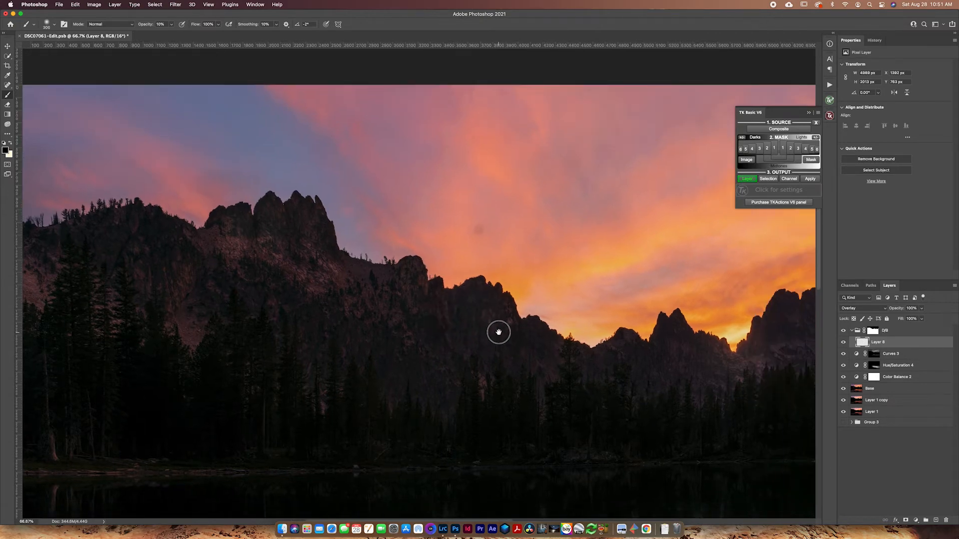
# Compare the whole image with and without the land dodge-and-burn layer.
pyautogui.press('super+0')
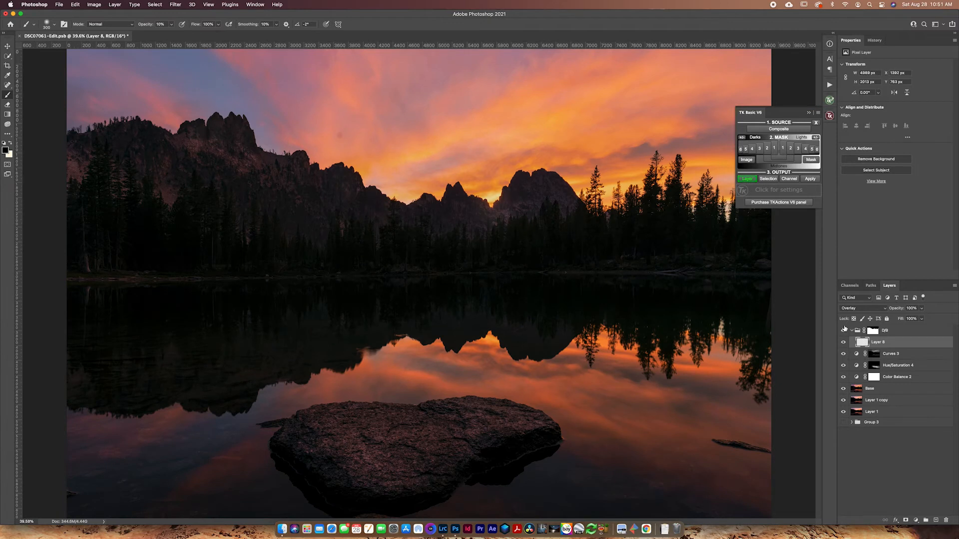
pyautogui.click(844, 344)
pyautogui.click(843, 343)
pyautogui.click(843, 344)
pyautogui.click(844, 343)
# Set the Eraser to 51% opacity and enlarge its brush for softening the dodge-and-burn strokes.
pyautogui.click(7, 105)
pyautogui.moveTo(115, 27); pyautogui.dragTo(87, 26)
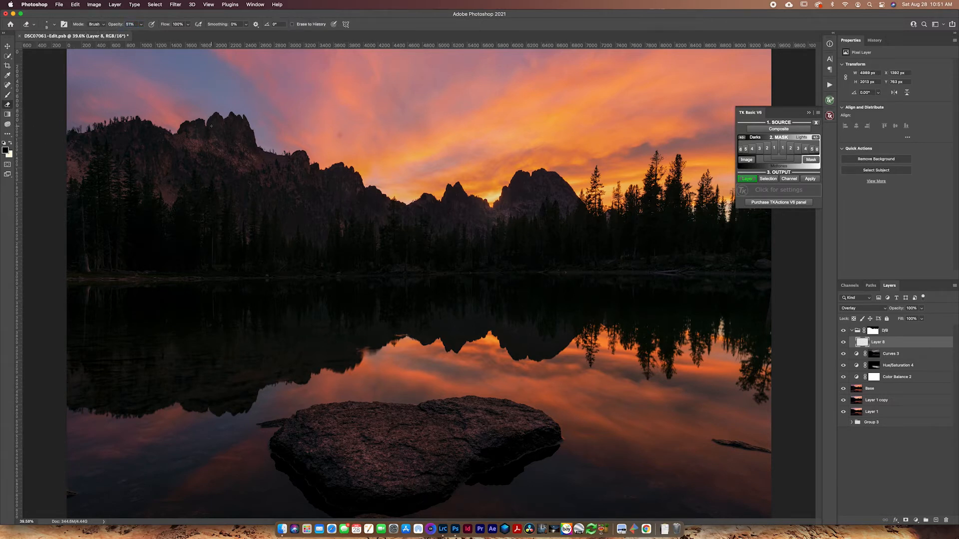
pyautogui.press(']')
pyautogui.press(']')
pyautogui.press(']')
pyautogui.press(']')
pyautogui.press(']')
pyautogui.press(']')
pyautogui.press(']')
pyautogui.press(']')
pyautogui.press(']')
pyautogui.press(']')
pyautogui.press(']')
pyautogui.press(']')
pyautogui.press(']')
pyautogui.press(']')
pyautogui.press(']')
# Recheck the land dodge-and-burn layer by toggling its visibility, and slightly reduce the Eraser's size.
pyautogui.click(844, 342)
pyautogui.click(843, 343)
pyautogui.click(843, 343)
pyautogui.click(843, 343)
pyautogui.press('[')
pyautogui.press('[')
# Create a second group named D/B above the first and give it an inverted copy of the first group's mask.
pyautogui.click(890, 333)
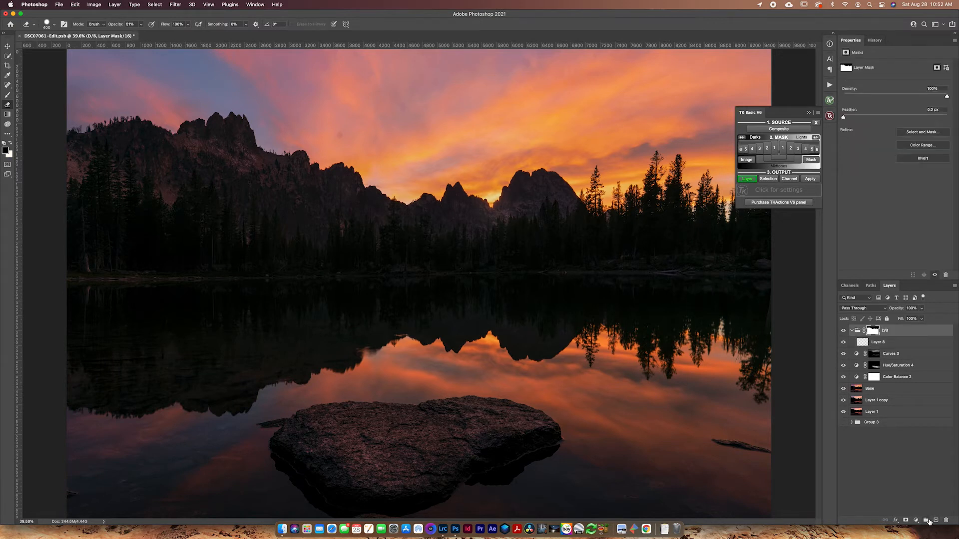
pyautogui.click(927, 520)
pyautogui.write('D/B')
pyautogui.press('Return')
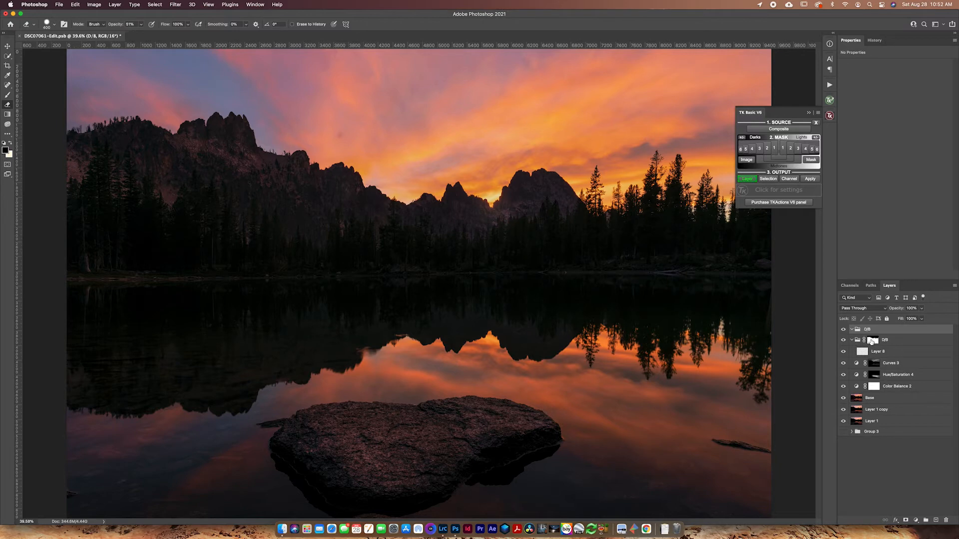
pyautogui.click(906, 520)
pyautogui.press('super+i')
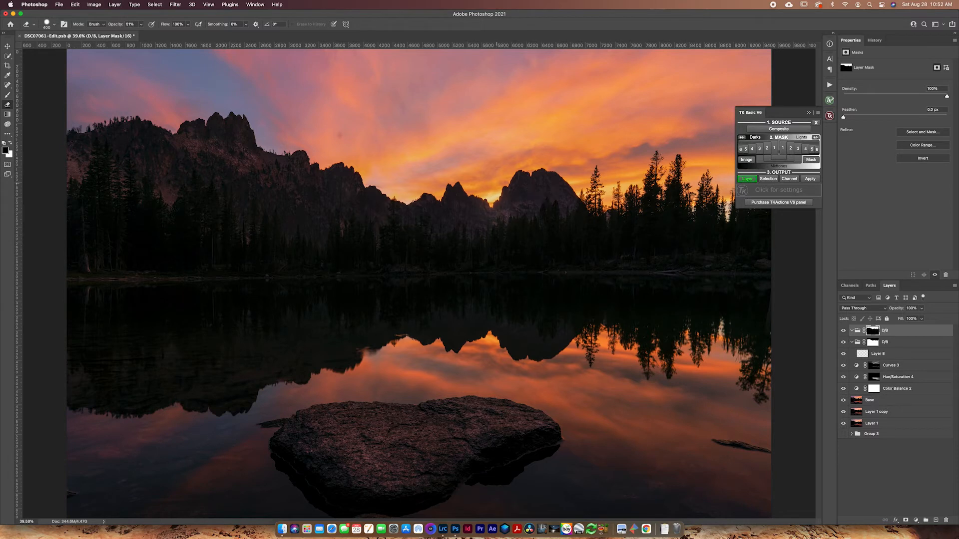
# Sample the bright sunset sky and set a very pale warm tint of it as the foreground brush color.
pyautogui.press('i')
pyautogui.click(491, 200)
pyautogui.click(857, 331)
pyautogui.click(492, 196)
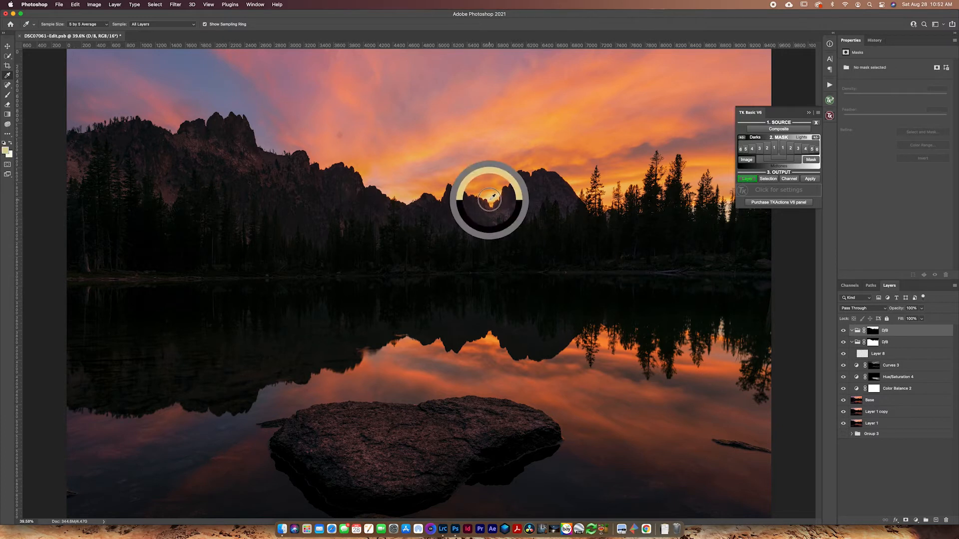
pyautogui.click(6, 151)
pyautogui.moveTo(107, 80); pyautogui.dragTo(104, 76)
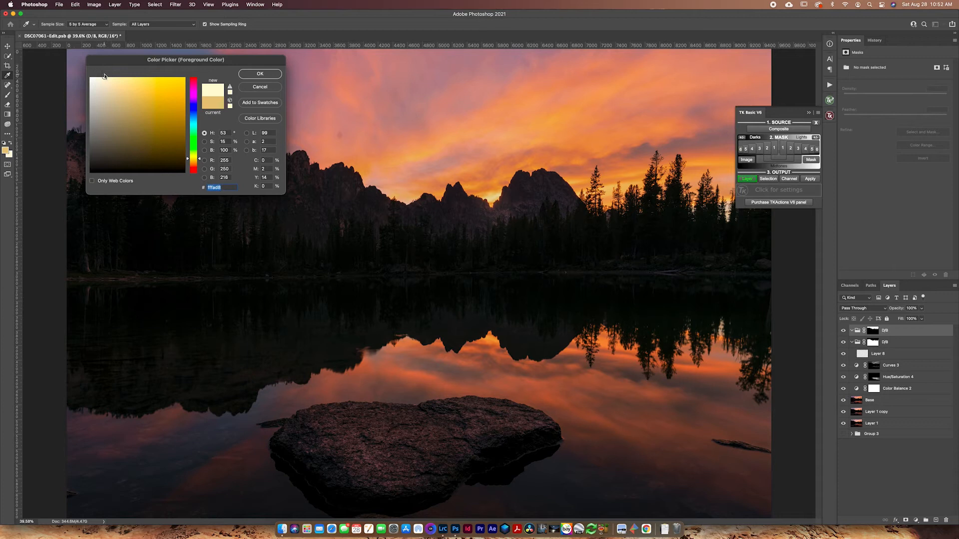
pyautogui.moveTo(421, 155); pyautogui.dragTo(415, 158)
pyautogui.click(104, 79)
pyautogui.click(269, 74)
pyautogui.press('b')
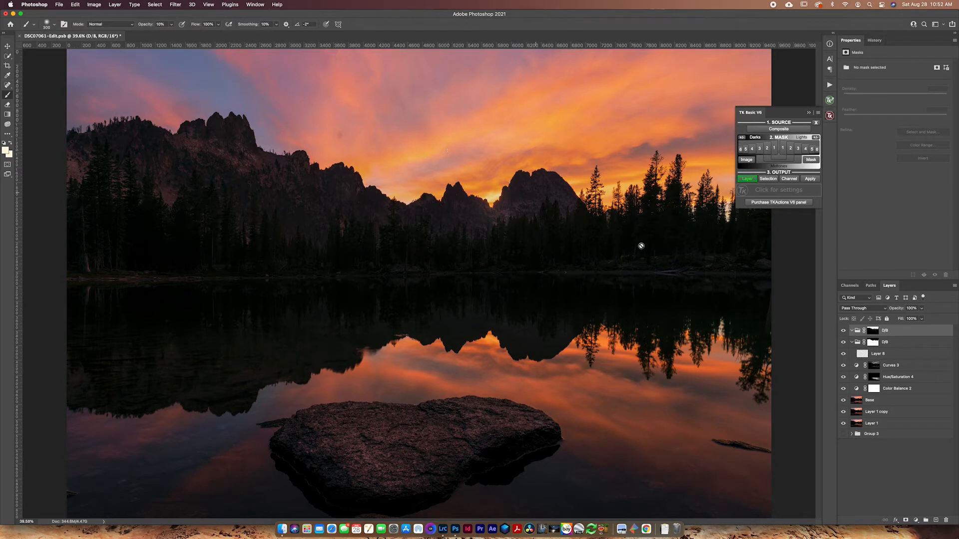
# Add a new layer inside the upper D/B group and set its blend mode to Overlay.
pyautogui.click(936, 521)
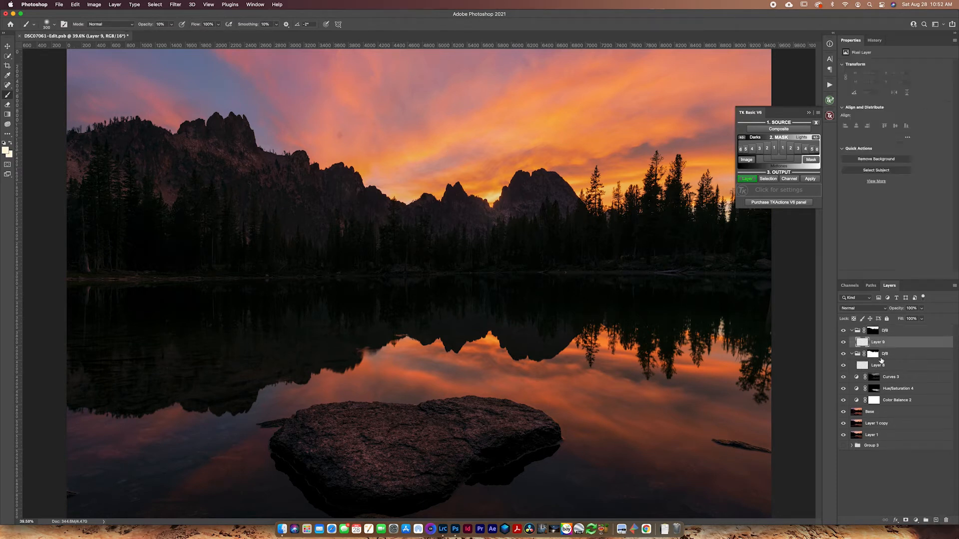
pyautogui.click(851, 308)
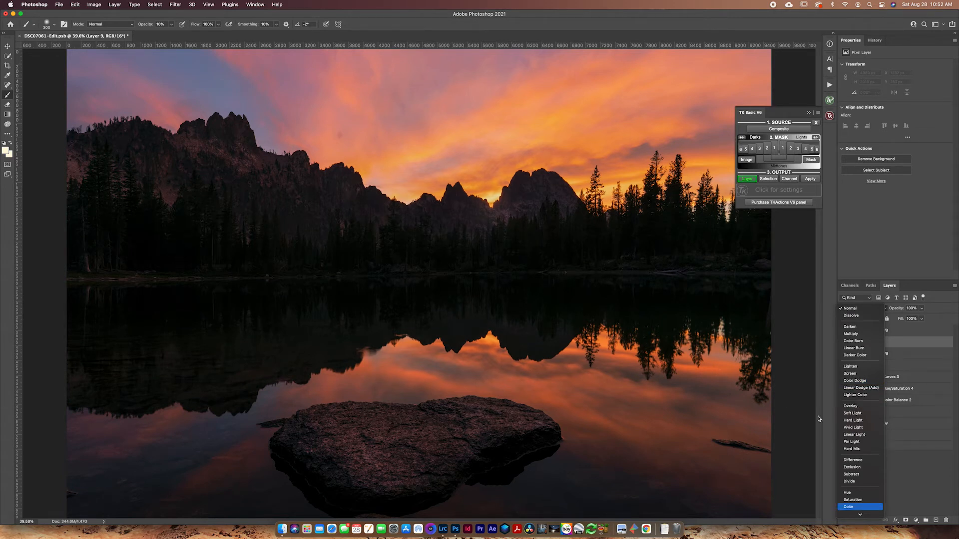
pyautogui.click(850, 407)
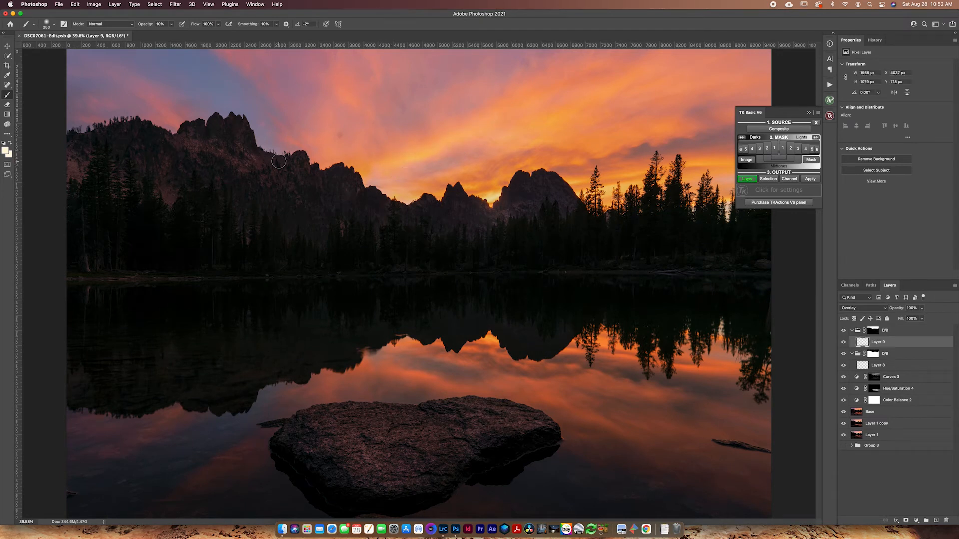
# Dodge the bright cloud streaks and the sky above the ridge with a soft brush at 5% opacity.
pyautogui.moveTo(151, 25); pyautogui.dragTo(146, 27)
pyautogui.press(']')
pyautogui.moveTo(537, 129); pyautogui.dragTo(717, 33)
pyautogui.moveTo(603, 96); pyautogui.dragTo(665, 48)
pyautogui.press('[')
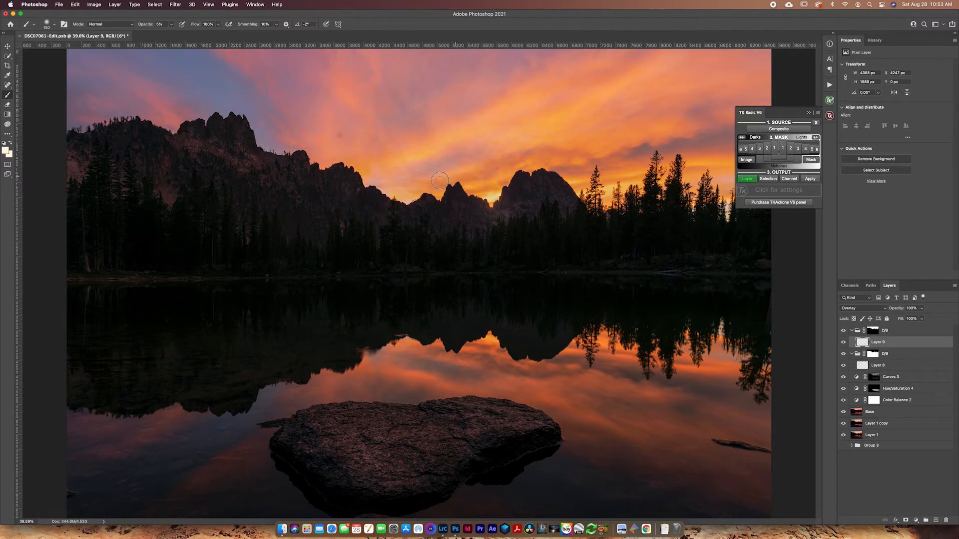
pyautogui.click(397, 197)
# Compare the photo with and without the sky dodge layer, both close up and at a reduced overall view.
pyautogui.click(844, 343)
pyautogui.click(844, 343)
pyautogui.press('super+minus')
pyautogui.press('super+minus')
pyautogui.press('super+minus')
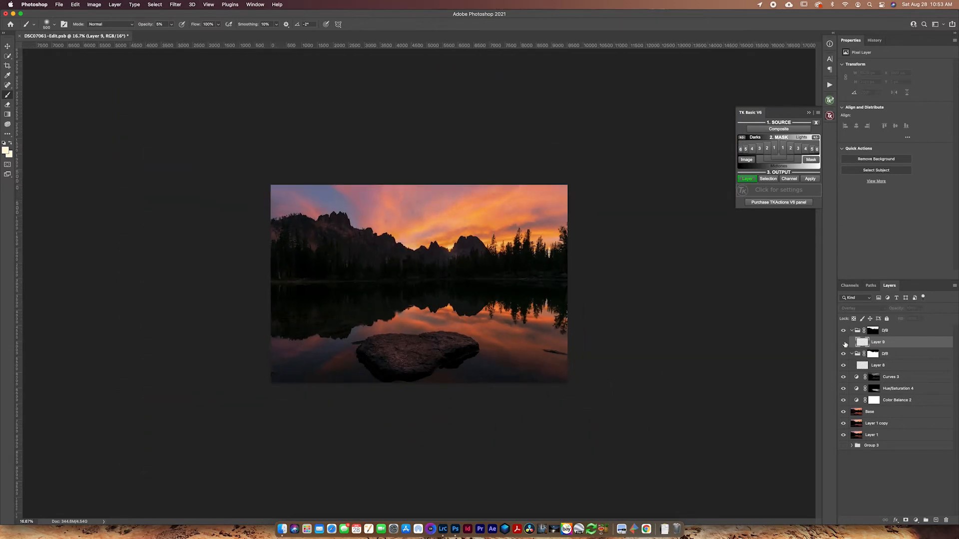
pyautogui.click(844, 344)
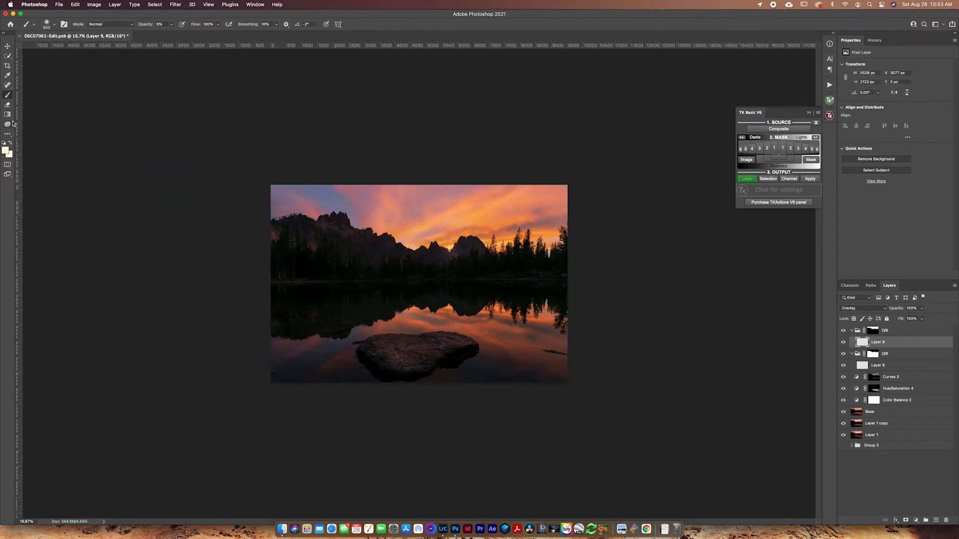
# Reset the brush colors to black and white and try a burn stroke across the sky above the distant trees.
pyautogui.click(4, 144)
pyautogui.moveTo(508, 229); pyautogui.dragTo(555, 223)
pyautogui.press('super+z')
pyautogui.press('[')
pyautogui.press('[')
# Compare the image with and without the dodge and burn work of the two D/B groups.
pyautogui.click(843, 331)
pyautogui.click(843, 331)
pyautogui.moveTo(845, 353); pyautogui.dragTo(844, 330)
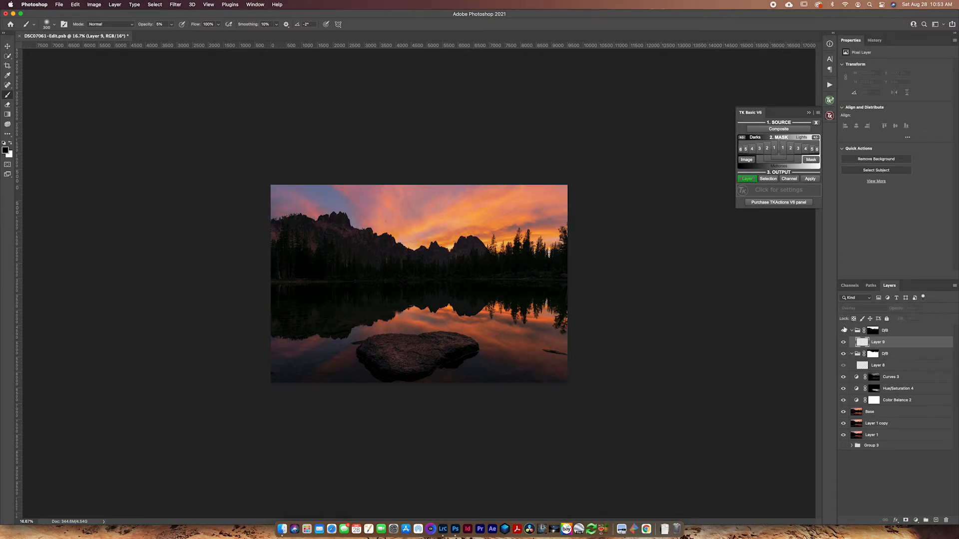
# Dodge the top of the foreground rock in white on the lower D/B group's Overlay layer, reducing the brush for the finer strokes.
pyautogui.click(894, 365)
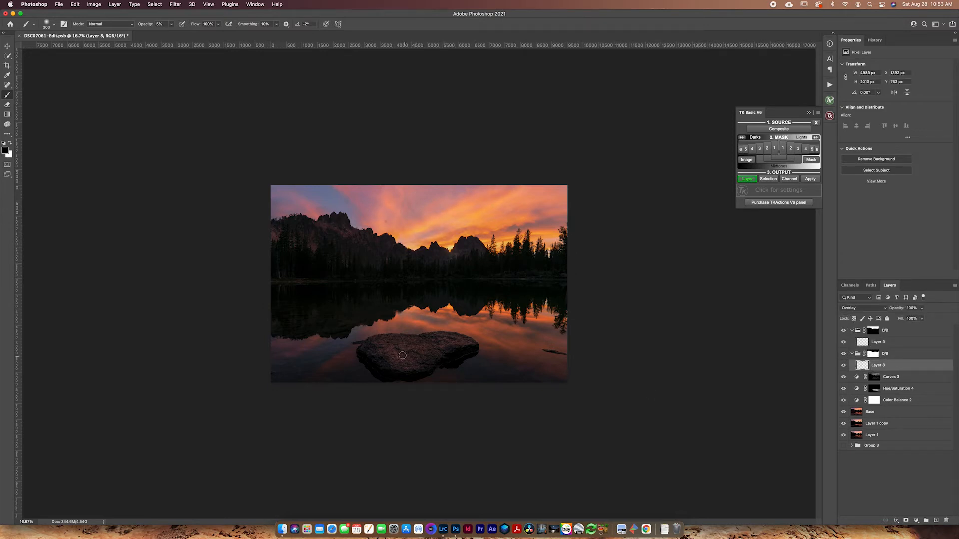
pyautogui.click(10, 142)
pyautogui.press(']')
pyautogui.press(']')
pyautogui.press(']')
pyautogui.press(']')
pyautogui.press(']')
pyautogui.press(']')
pyautogui.press(']')
pyautogui.press(']')
pyautogui.press(']')
pyautogui.moveTo(423, 350); pyautogui.dragTo(418, 354)
pyautogui.press('[')
pyautogui.press('[')
pyautogui.press('[')
pyautogui.press('[')
pyautogui.moveTo(411, 343)
pyautogui.mouseDown()
pyautogui.moveTo(388, 343)
pyautogui.moveTo(458, 342)
pyautogui.moveTo(407, 358)
pyautogui.moveTo(376, 353)
pyautogui.moveTo(385, 338)
pyautogui.moveTo(440, 345)
pyautogui.mouseUp()
# Set up a large eraser at 39% opacity and compare the rock with and without its dodge layer.
pyautogui.press('e')
pyautogui.moveTo(115, 24); pyautogui.dragTo(109, 25)
pyautogui.press(']')
pyautogui.press(']')
pyautogui.press(']')
pyautogui.press(']')
pyautogui.press(']')
pyautogui.press(']')
pyautogui.press(']')
pyautogui.press(']')
pyautogui.press(']')
pyautogui.press(']')
pyautogui.press(']')
pyautogui.press(']')
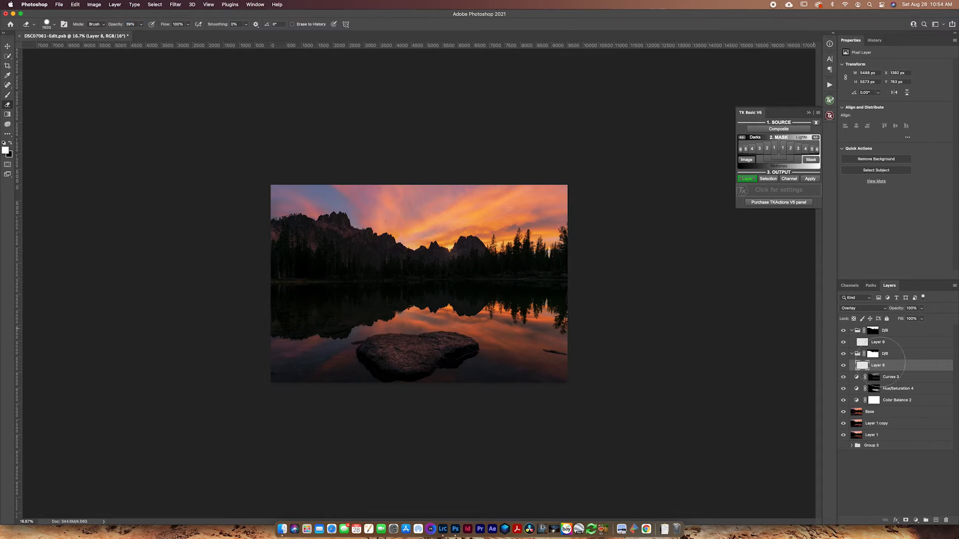
pyautogui.click(843, 365)
pyautogui.click(844, 366)
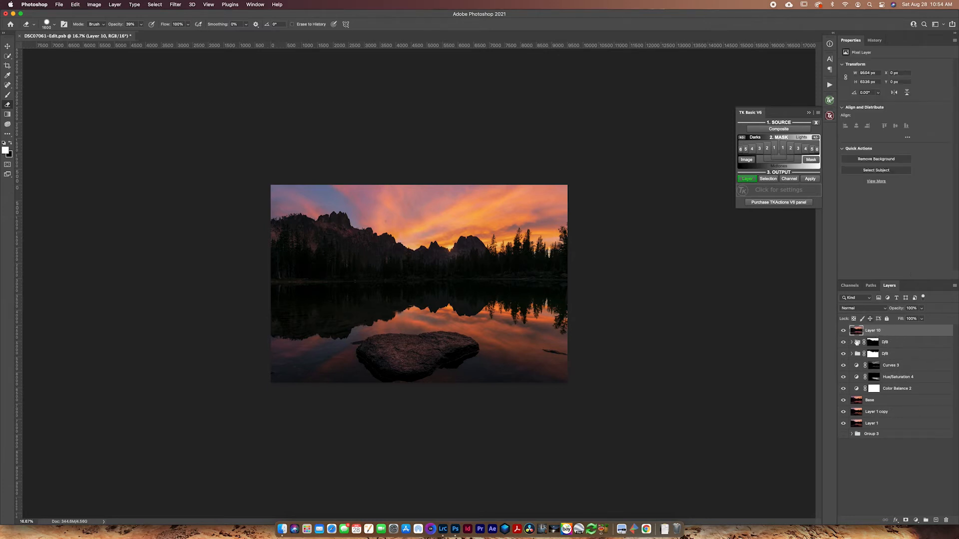
# Apply a Gaussian Blur with a 50-pixel radius to the merged top layer.
pyautogui.click(156, 5)
pyautogui.moveTo(176, 5)
pyautogui.moveTo(200, 101)
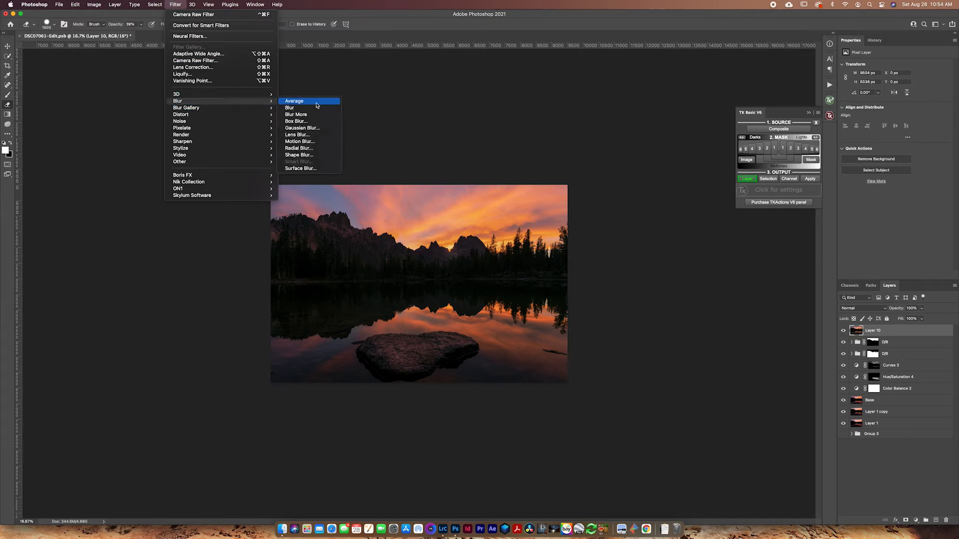
pyautogui.click(310, 128)
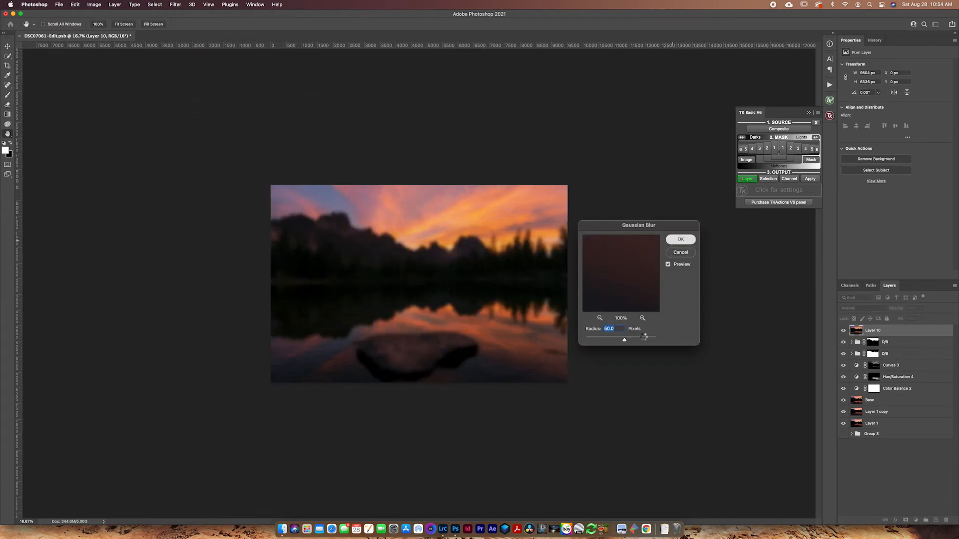
pyautogui.press('Return')
pyautogui.press('e')
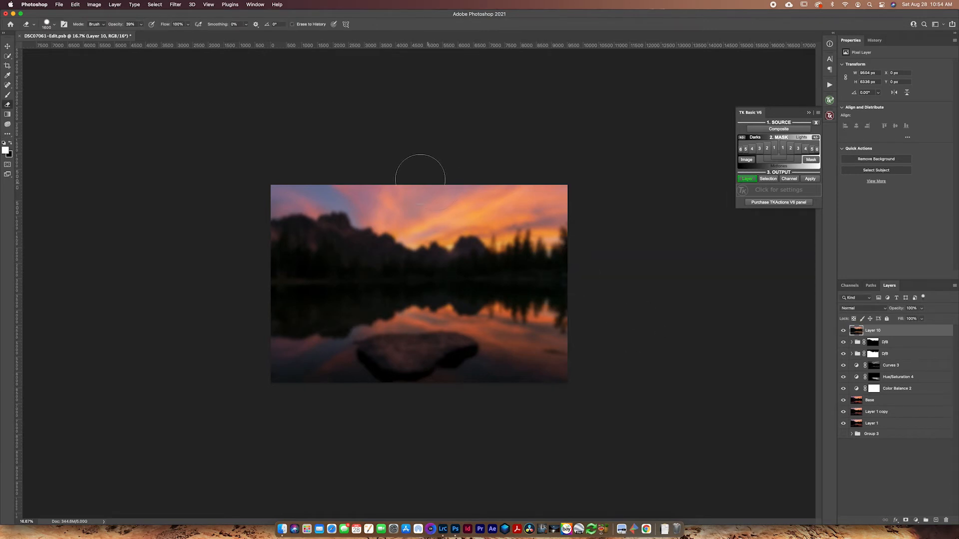
# Hide the blurred layer, generate a Lights luminosity mask from the sharp image, and apply it to the blurred layer.
pyautogui.click(844, 331)
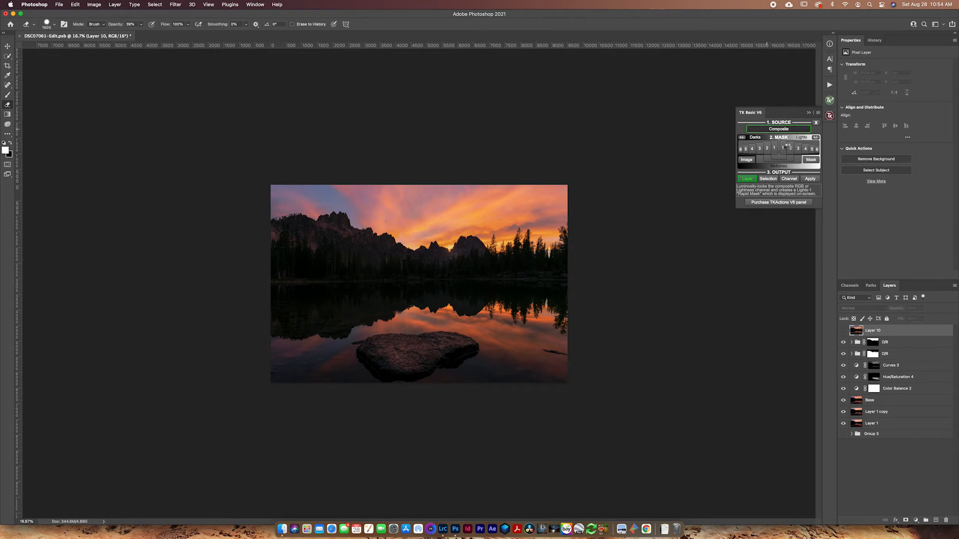
pyautogui.click(789, 148)
pyautogui.click(797, 149)
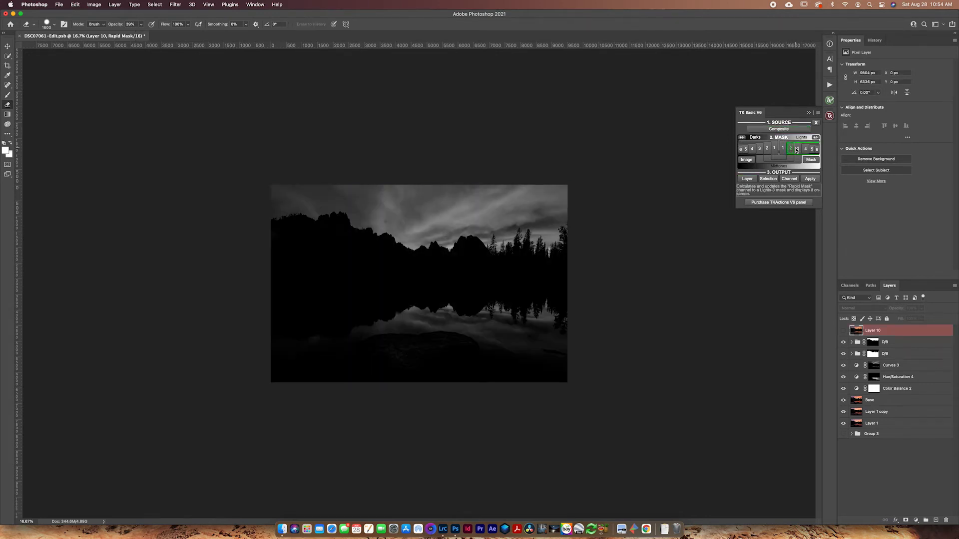
pyautogui.click(779, 158)
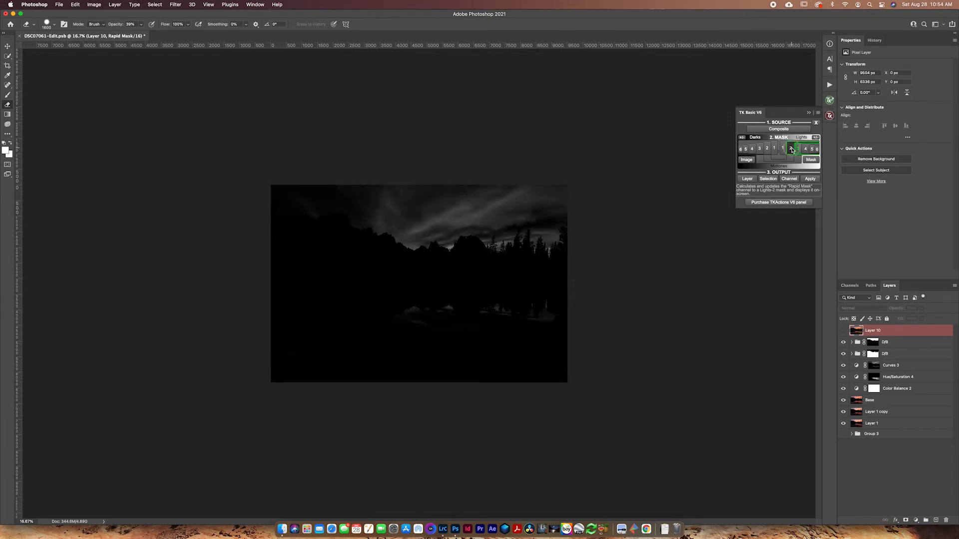
pyautogui.click(810, 179)
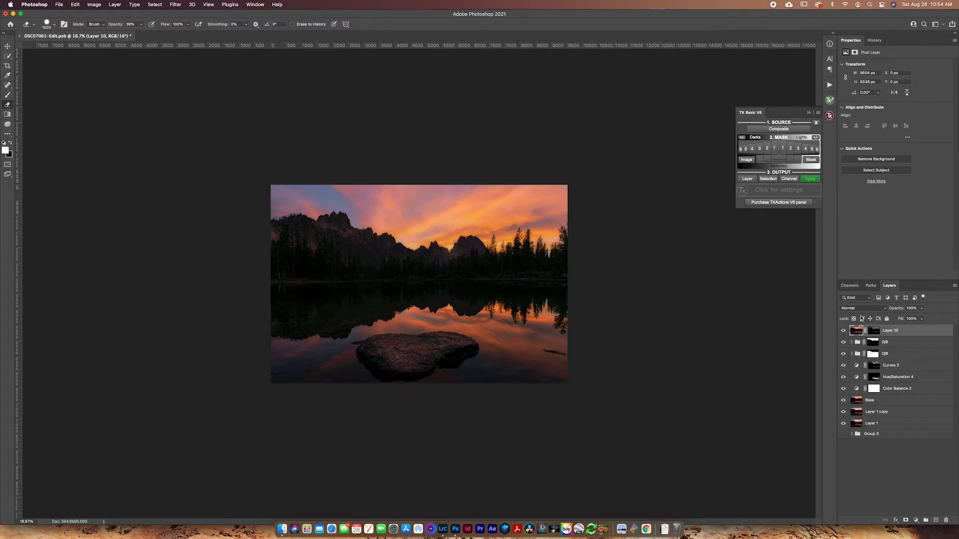
# Set the masked blurred layer's blend mode to Soft Light and keep that layer selected.
pyautogui.click(862, 308)
pyautogui.click(856, 414)
pyautogui.press('super+plus')
pyautogui.press('super+plus')
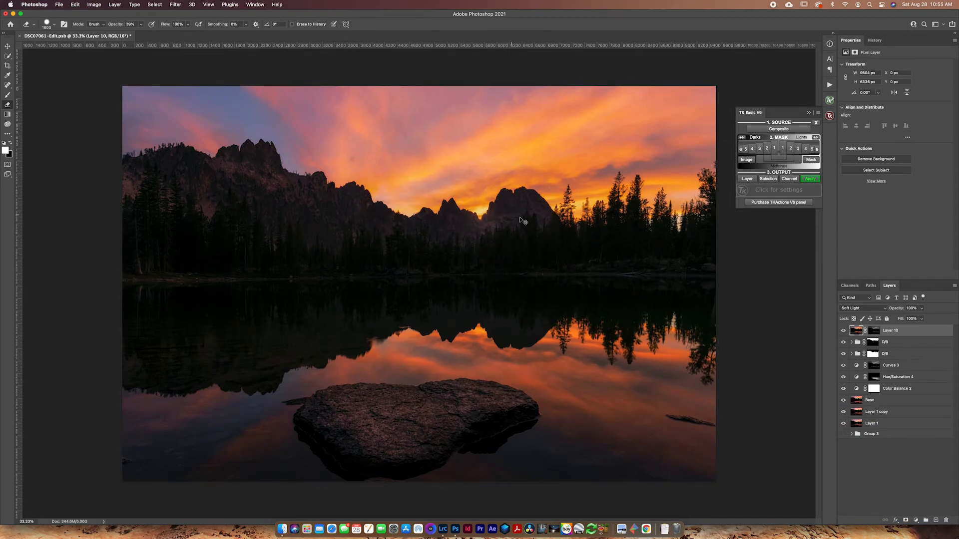
pyautogui.keyDown('super'); pyautogui.click(520, 218); pyautogui.keyUp('super')
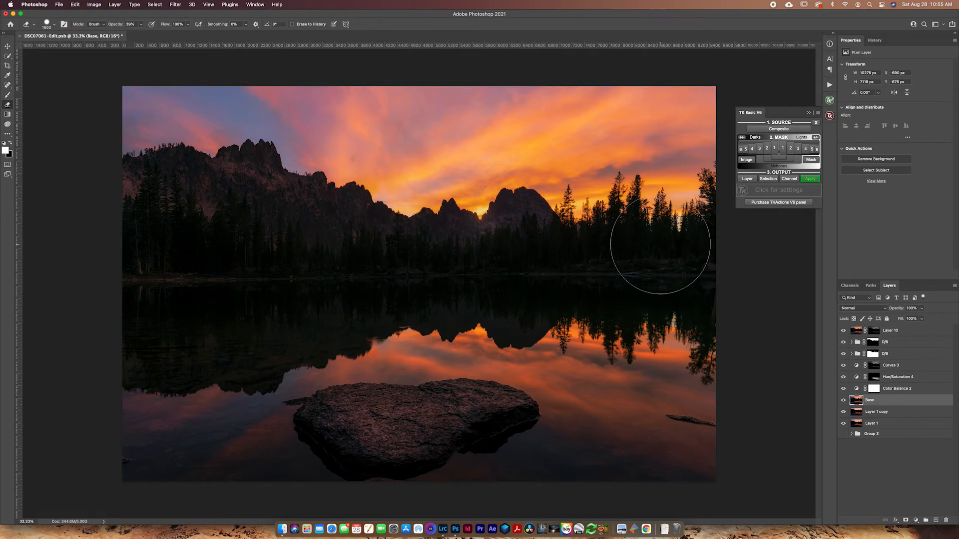
pyautogui.click(860, 334)
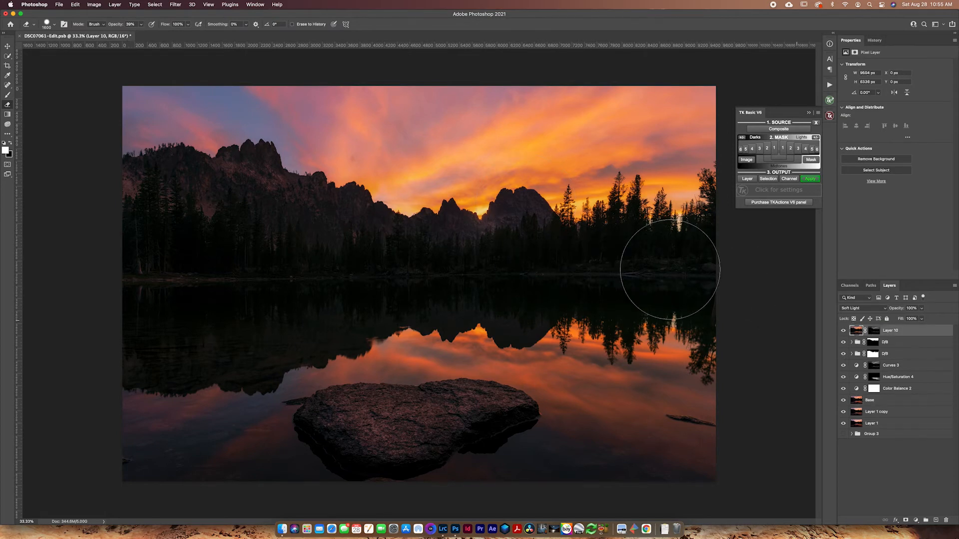
# Examine the sky and ridge up close with and without the Soft Light glow layer.
pyautogui.press('super+equal')
pyautogui.moveTo(524, 204); pyautogui.dragTo(471, 300)
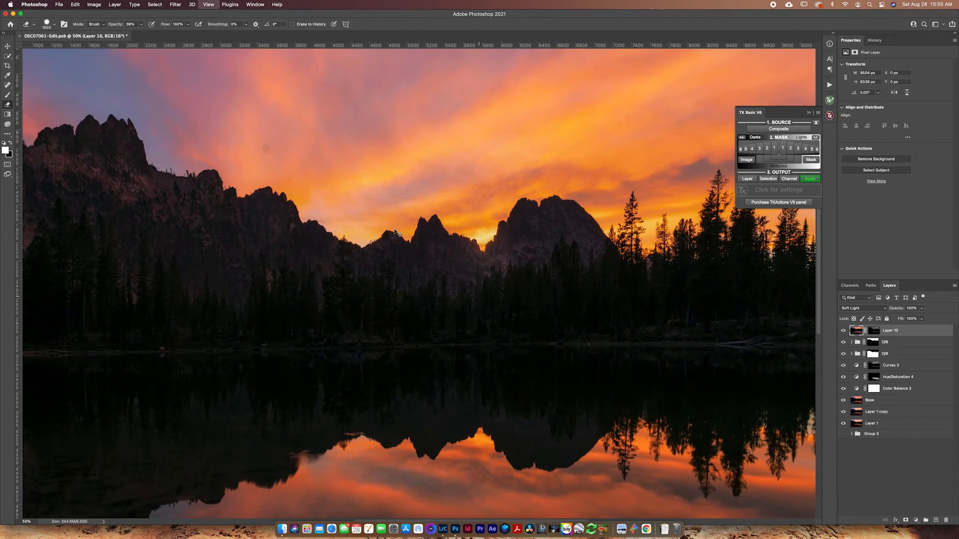
pyautogui.press('super+equal')
pyautogui.moveTo(429, 299); pyautogui.dragTo(497, 389)
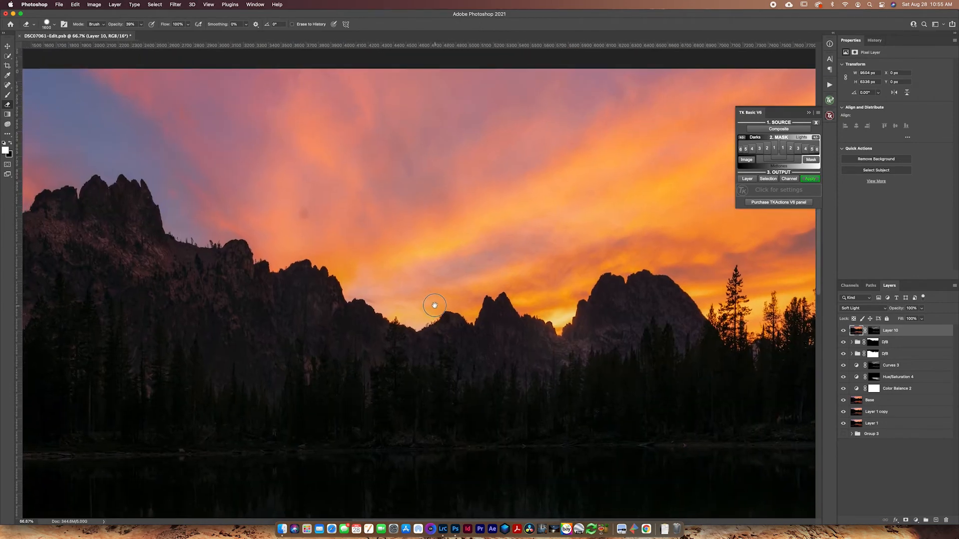
pyautogui.click(843, 331)
pyautogui.click(843, 331)
pyautogui.click(843, 331)
pyautogui.click(843, 331)
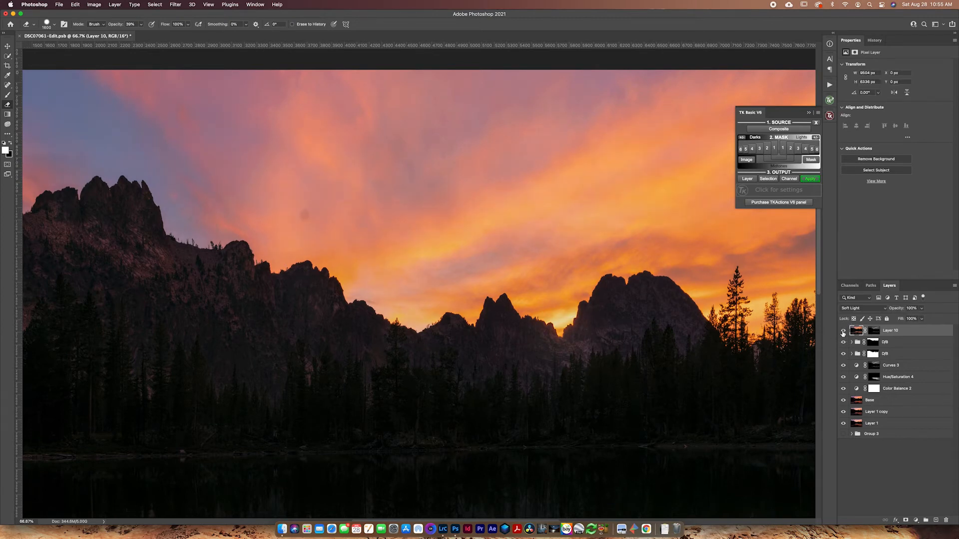
pyautogui.click(844, 331)
pyautogui.click(843, 330)
pyautogui.click(844, 331)
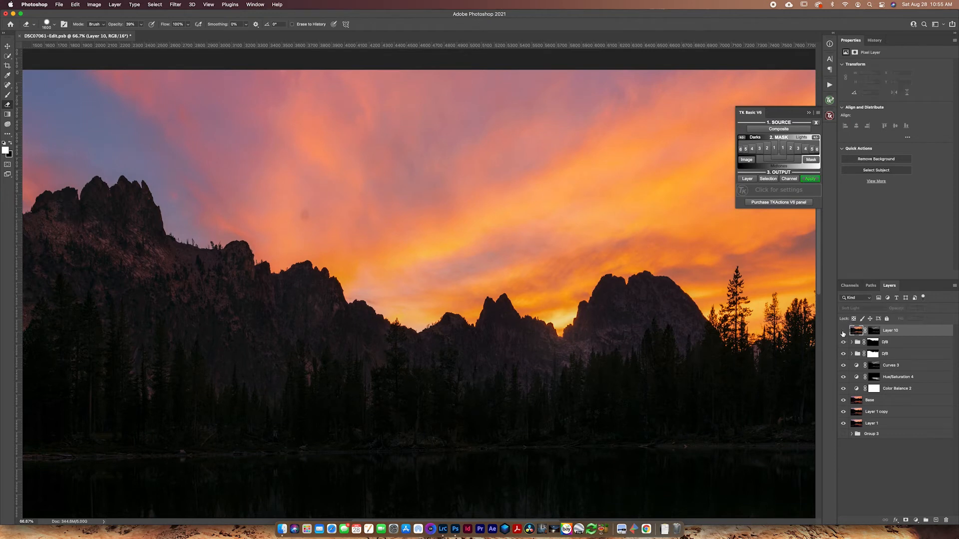
pyautogui.click(843, 330)
# Set the glow layer's mask density to 90% and compare the whole photo with and without the layer.
pyautogui.click(871, 332)
pyautogui.click(922, 96)
pyautogui.moveTo(922, 96); pyautogui.dragTo(937, 98)
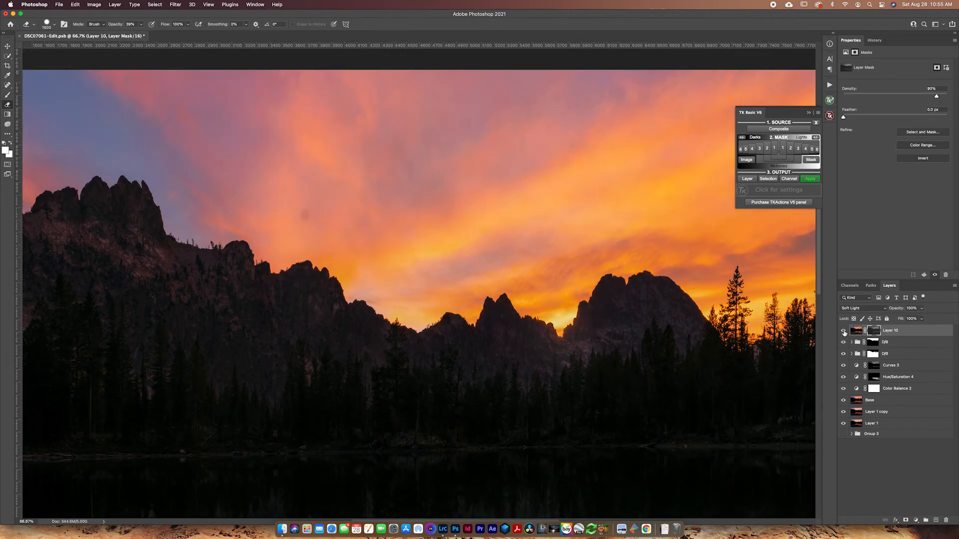
pyautogui.press('super+0')
pyautogui.click(844, 333)
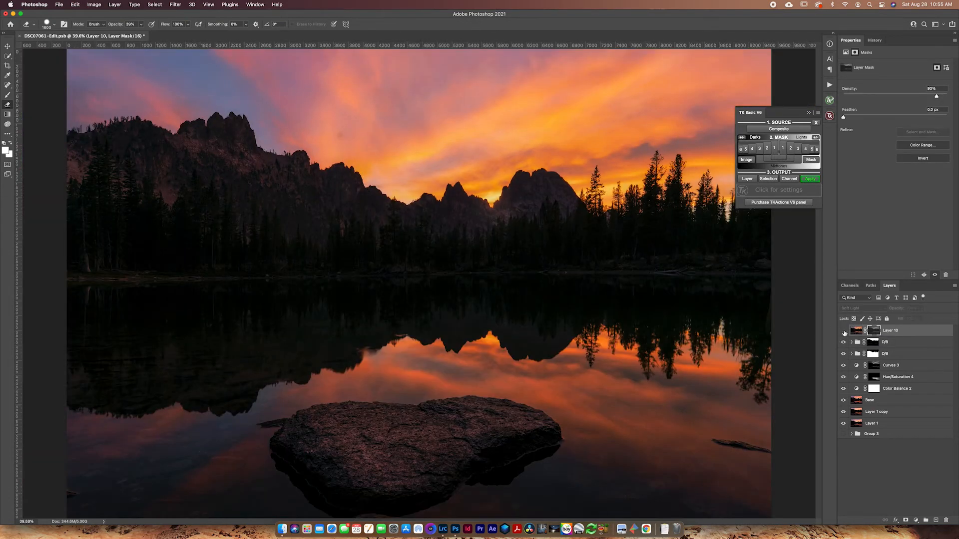
pyautogui.click(844, 332)
pyautogui.click(853, 331)
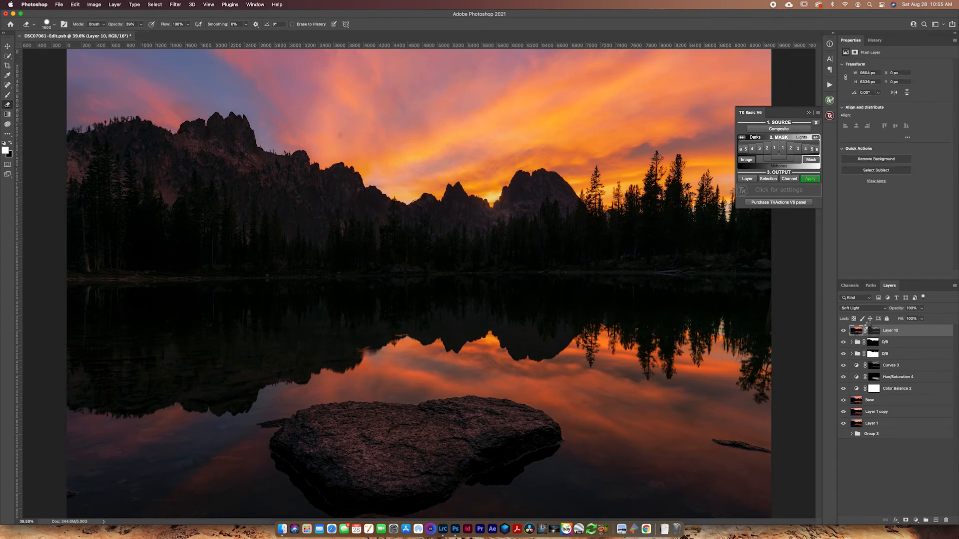
# Merge all visible layers into a new top layer and run the Pop sharpening action on it.
pyautogui.press('super+alt+shift+e')
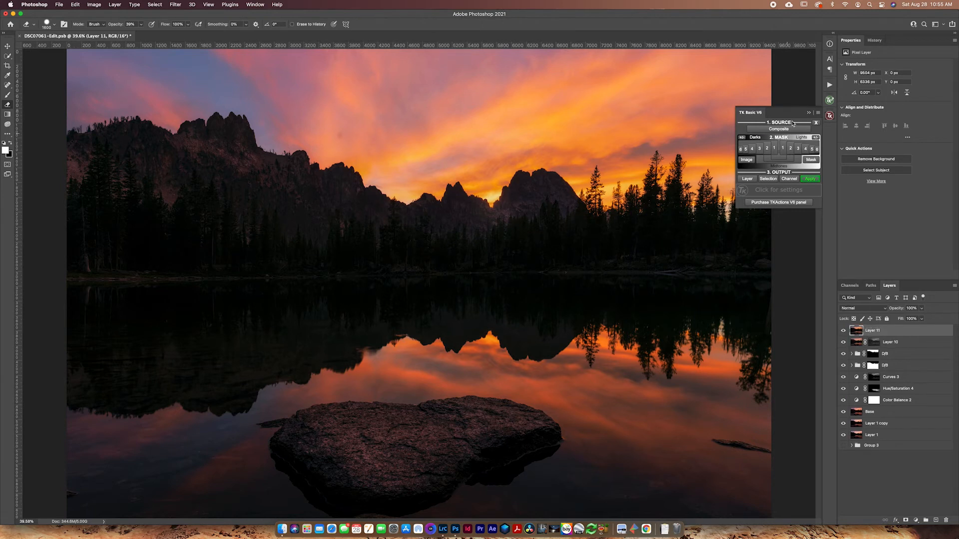
pyautogui.click(829, 86)
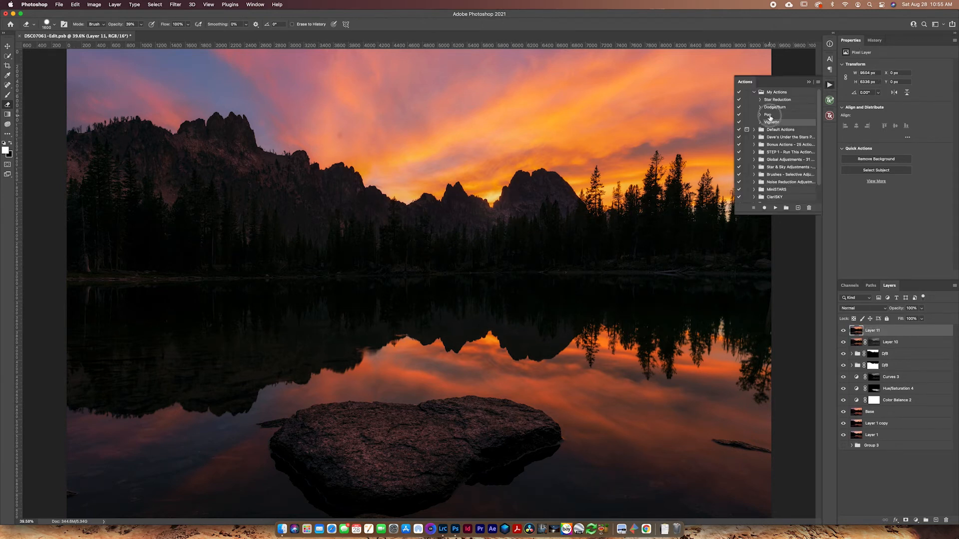
pyautogui.click(760, 115)
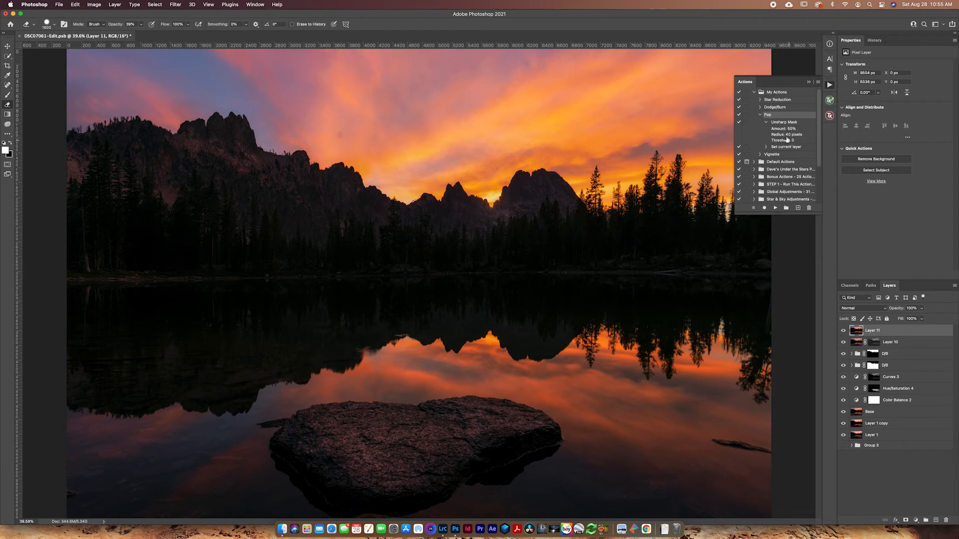
pyautogui.click(760, 115)
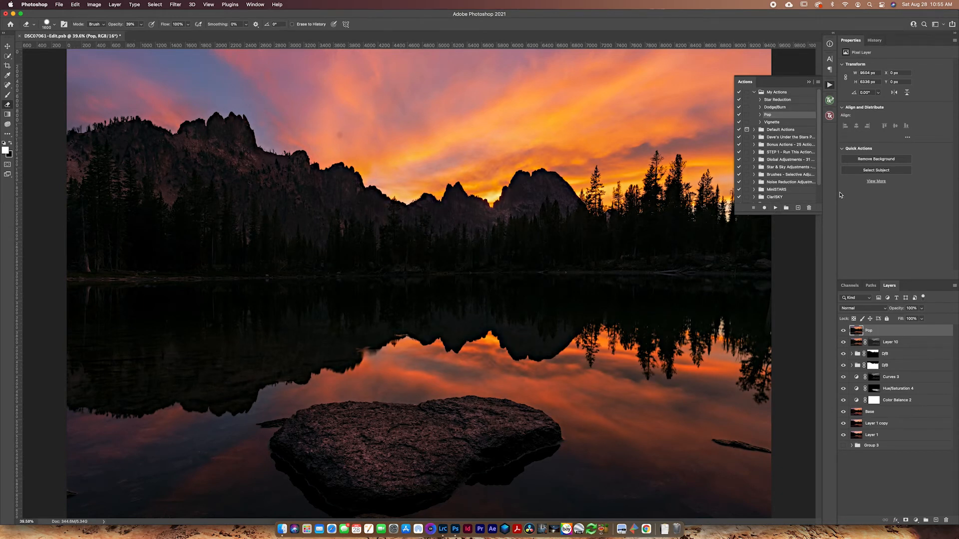
# Reduce the Pop layer's opacity to 13% and compare the photo with and without it.
pyautogui.moveTo(895, 310); pyautogui.dragTo(848, 327)
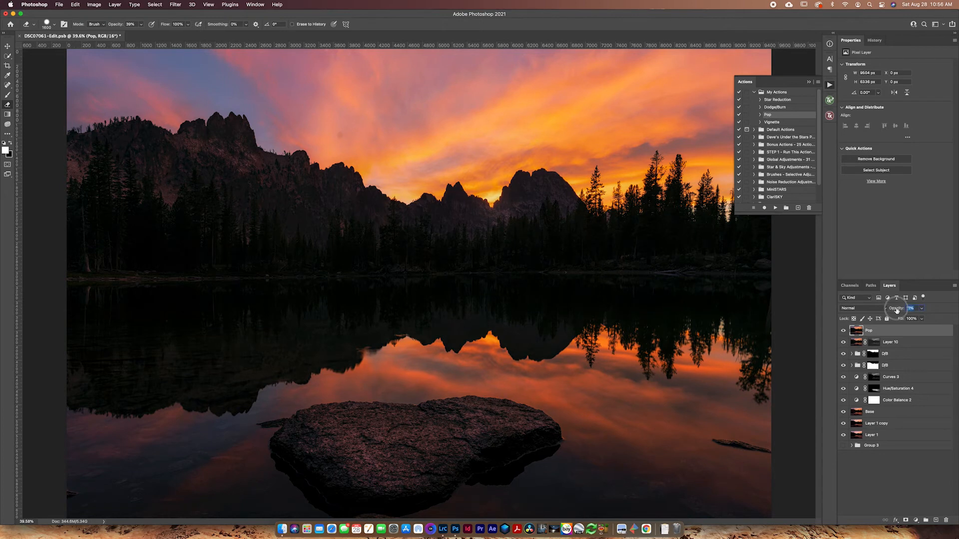
pyautogui.click(844, 331)
pyautogui.click(844, 330)
pyautogui.click(843, 331)
pyautogui.click(843, 331)
pyautogui.click(843, 332)
pyautogui.click(843, 332)
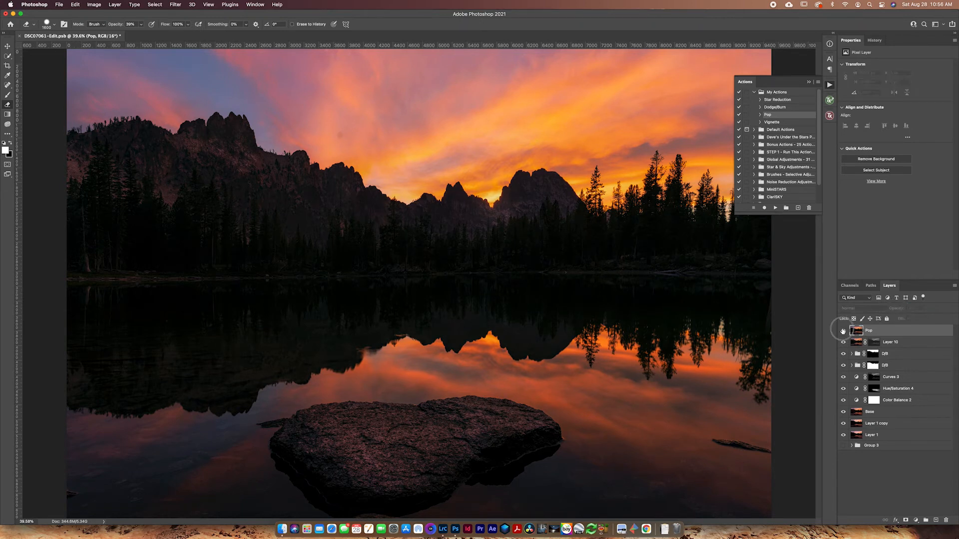
pyautogui.click(843, 331)
pyautogui.click(843, 331)
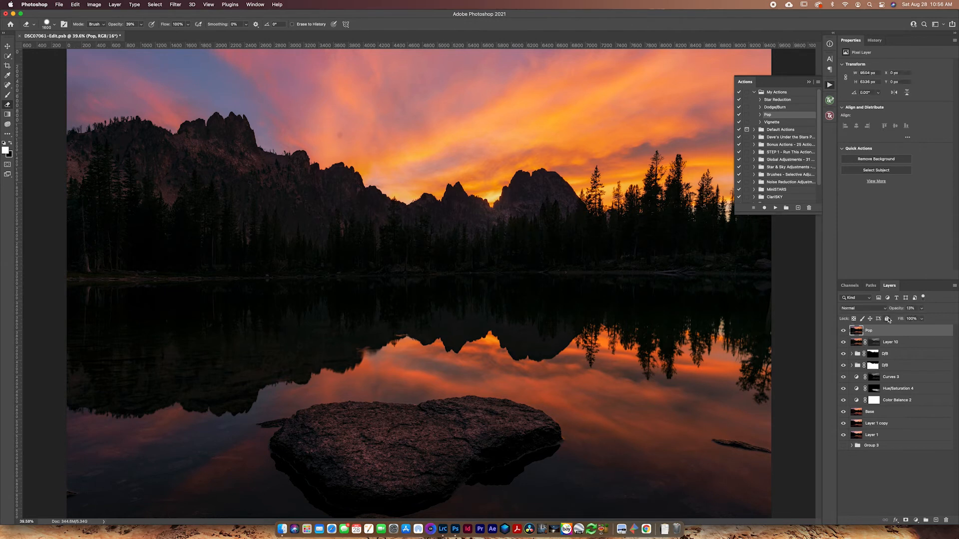
# Readjust the Pop layer's opacity while comparing its effect, and delete the layer.
pyautogui.moveTo(893, 309); pyautogui.dragTo(892, 312)
pyautogui.click(843, 331)
pyautogui.click(844, 331)
pyautogui.click(844, 331)
pyautogui.click(844, 331)
pyautogui.moveTo(899, 311); pyautogui.dragTo(898, 311)
pyautogui.click(843, 331)
pyautogui.click(843, 331)
pyautogui.click(842, 332)
pyautogui.click(842, 332)
pyautogui.press('Delete')
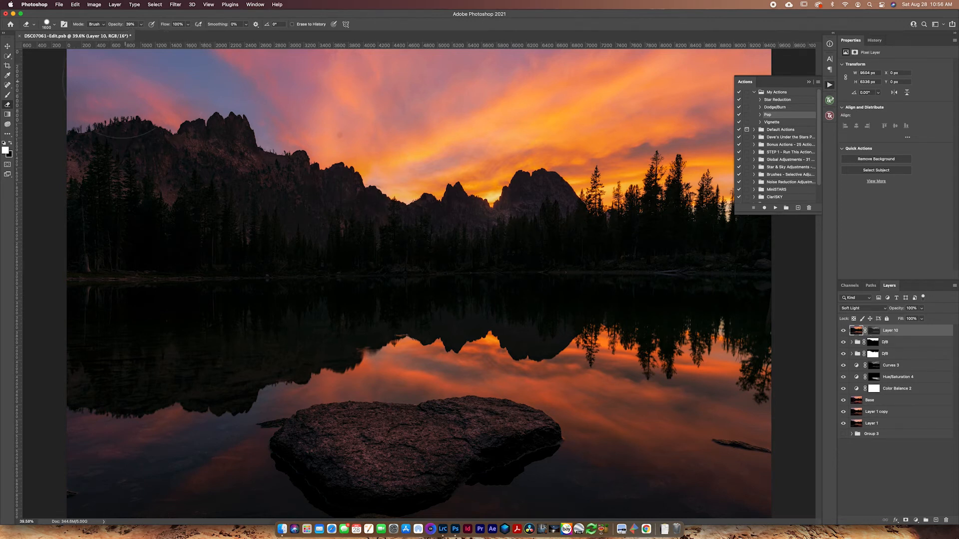
# Make a large elliptical selection centred on the photo and run the Vignette action with it.
pyautogui.click(8, 56)
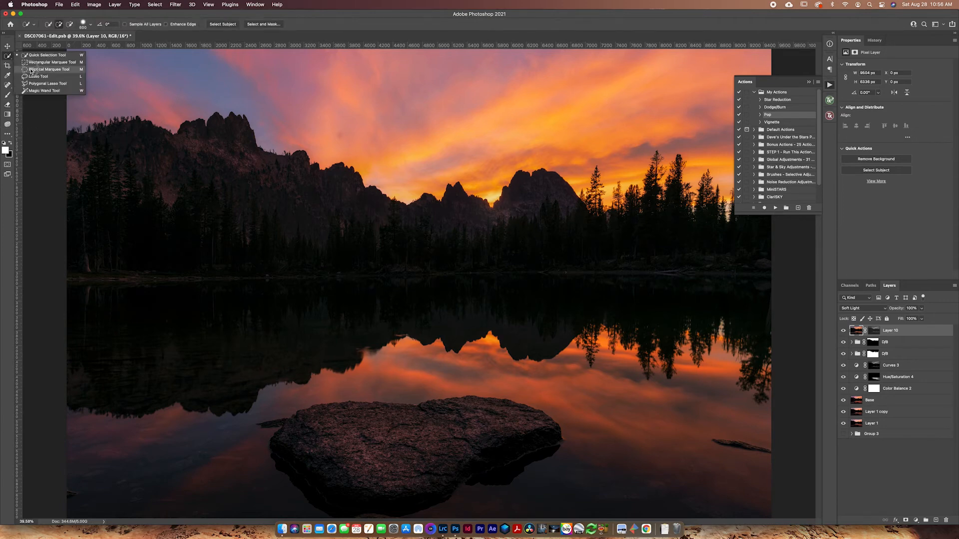
pyautogui.click(31, 70)
pyautogui.press('super+minus')
pyautogui.press('super+minus')
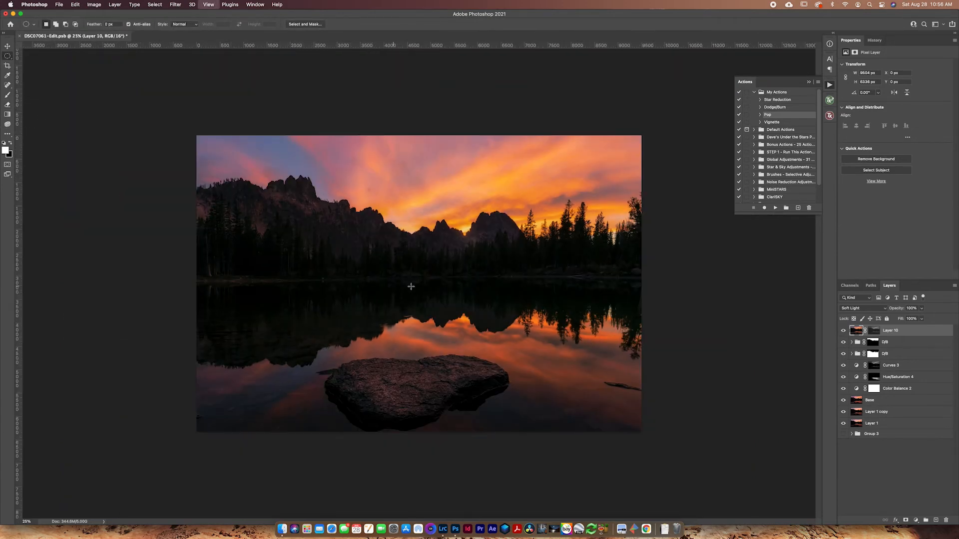
pyautogui.moveTo(429, 285); pyautogui.dragTo(618, 400)
pyautogui.moveTo(549, 331); pyautogui.dragTo(539, 329)
pyautogui.click(772, 121)
pyautogui.click(775, 209)
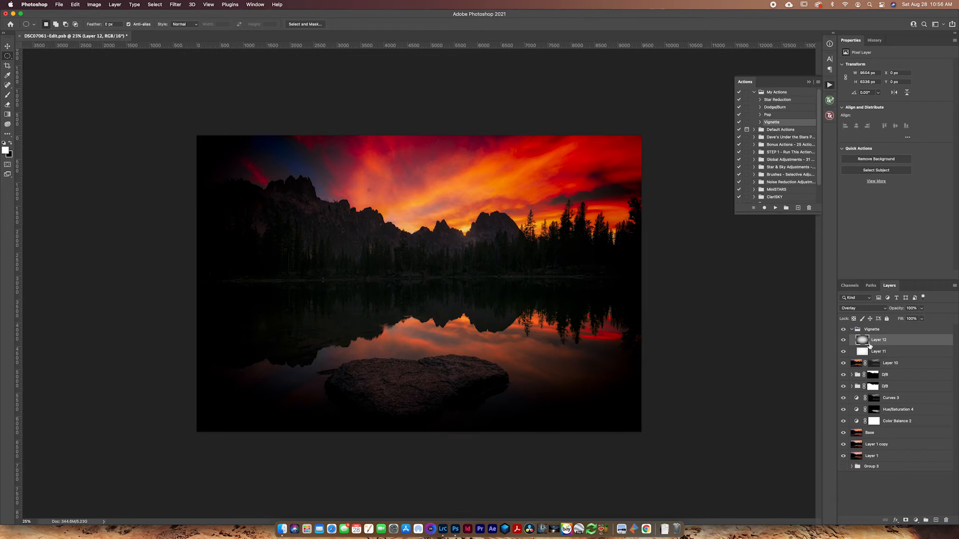
# Scale the Vignette group's elliptical Overlay layer (Layer 12) to about 207% around its centre.
pyautogui.press('super+t')
pyautogui.press('super+minus')
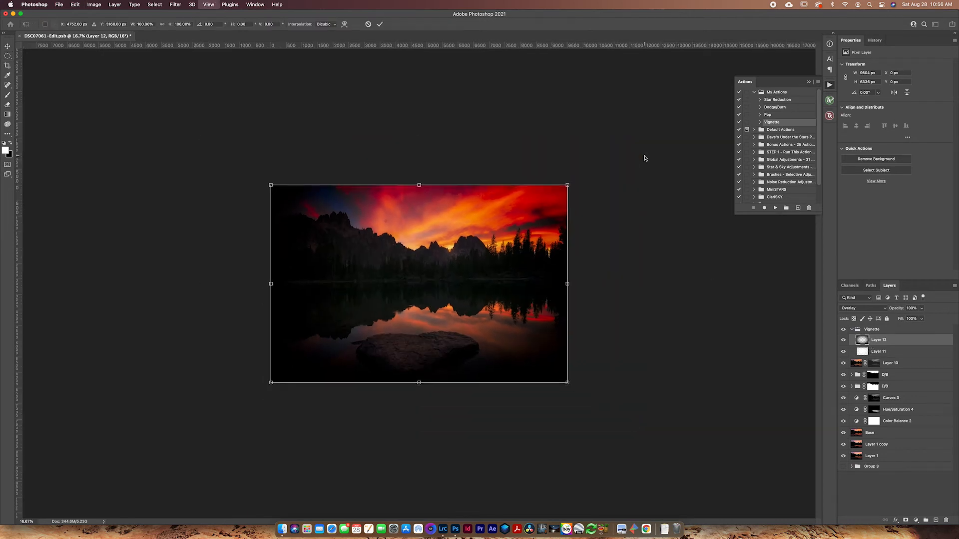
pyautogui.moveTo(569, 182); pyautogui.dragTo(723, 93)
pyautogui.press('super+z')
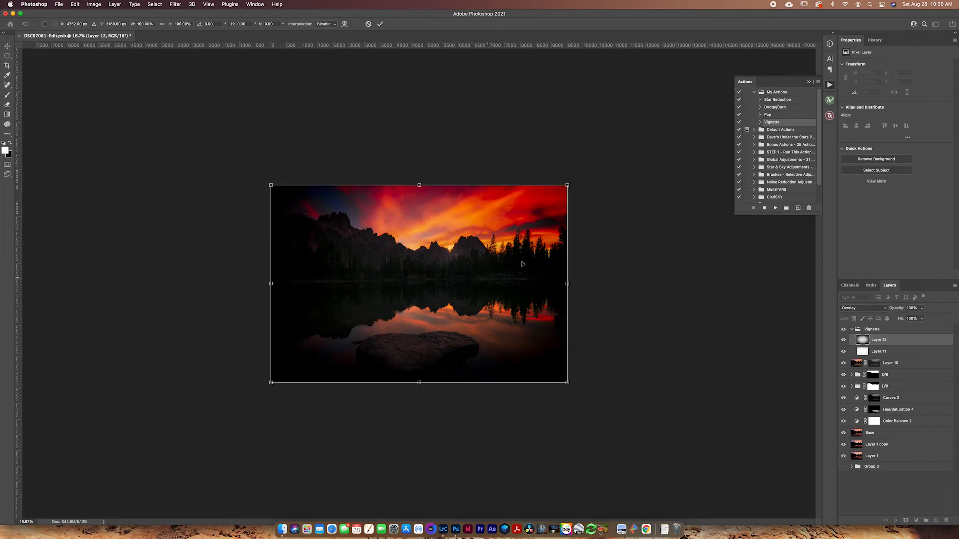
pyautogui.moveTo(569, 181); pyautogui.dragTo(735, 73)
# Warp the enlarged vignette layer, stretching its upper right corner outward and pulling its lower corners and sides inward, and apply it.
pyautogui.rightClick(422, 266)
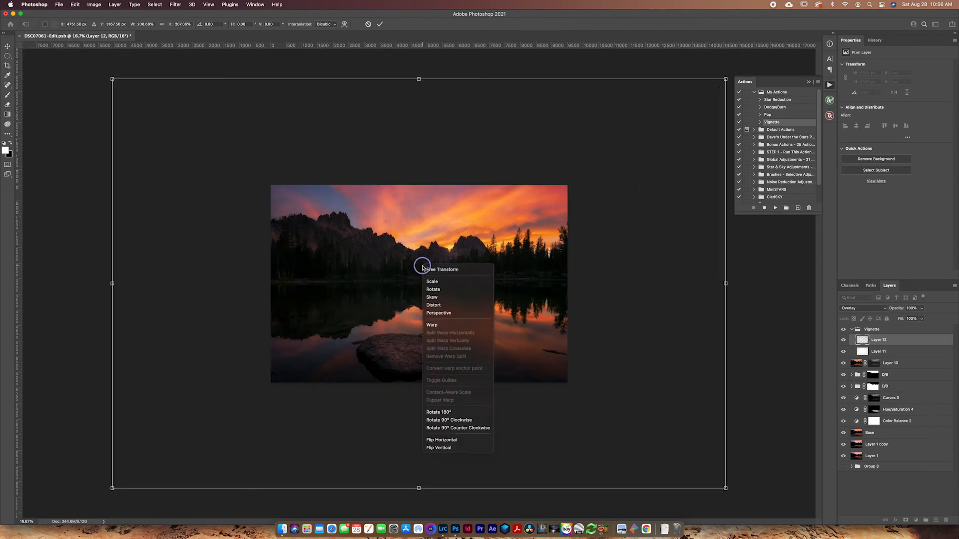
pyautogui.click(429, 324)
pyautogui.moveTo(229, 161)
pyautogui.mouseDown()
pyautogui.moveTo(230, 187)
pyautogui.moveTo(199, 155)
pyautogui.moveTo(214, 165)
pyautogui.mouseUp()
pyautogui.moveTo(660, 131); pyautogui.dragTo(704, 113)
pyautogui.moveTo(616, 106); pyautogui.dragTo(617, 104)
pyautogui.moveTo(668, 421); pyautogui.dragTo(631, 416)
pyautogui.moveTo(375, 442); pyautogui.dragTo(374, 436)
pyautogui.moveTo(174, 423); pyautogui.dragTo(191, 415)
pyautogui.moveTo(148, 332); pyautogui.dragTo(178, 310)
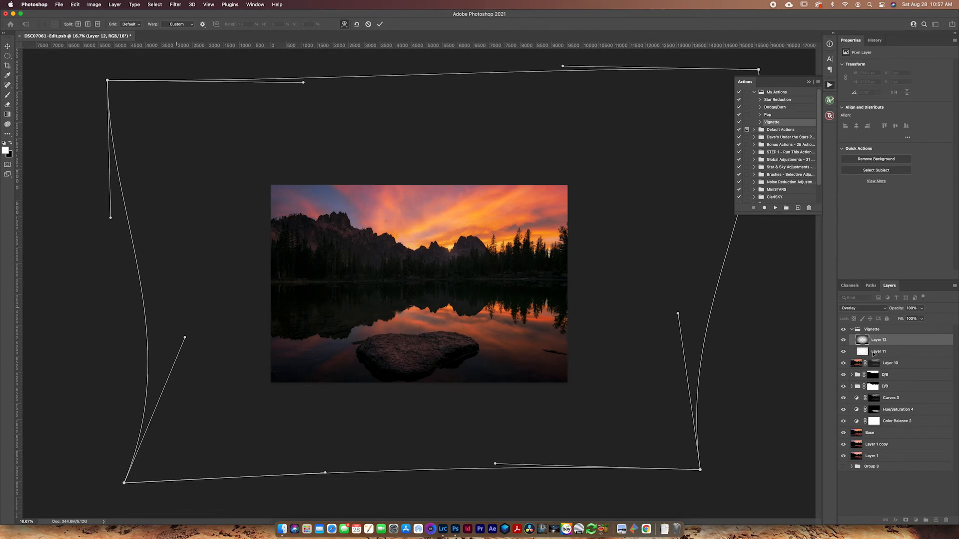
pyautogui.press('Return')
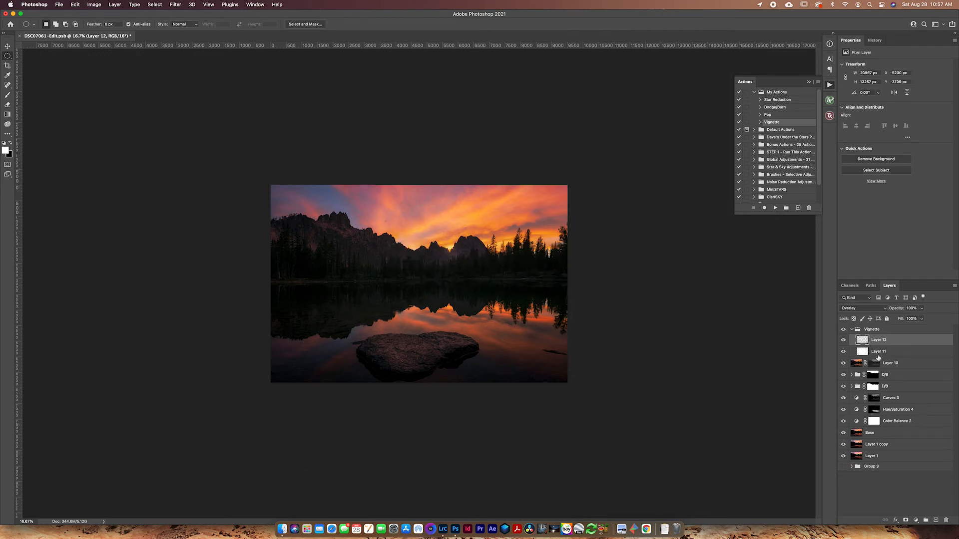
# Change Layer 11 in the Vignette group to Overlay blending at 34% opacity and compare its effect.
pyautogui.click(877, 355)
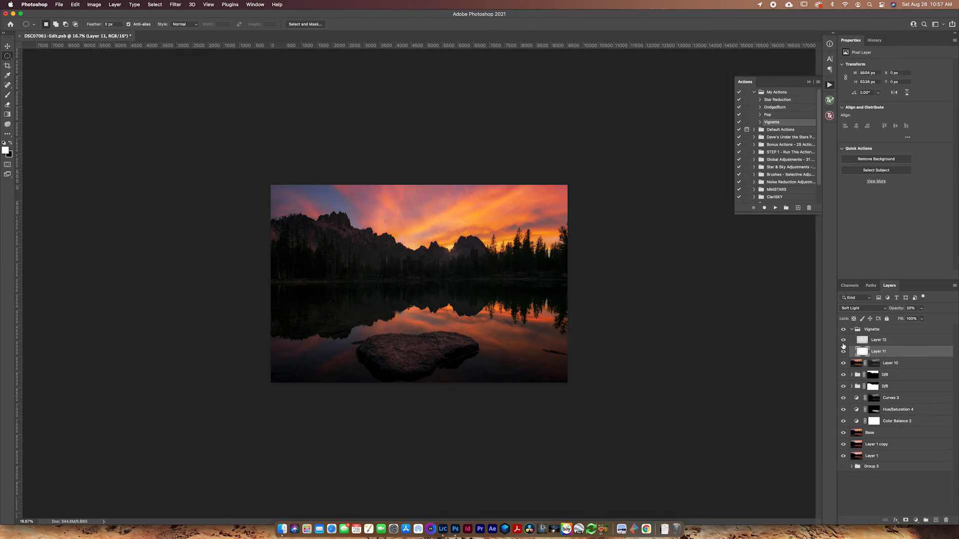
pyautogui.click(843, 352)
pyautogui.click(863, 308)
pyautogui.click(877, 303)
pyautogui.moveTo(896, 308); pyautogui.dragTo(902, 310)
pyautogui.click(843, 352)
pyautogui.click(843, 352)
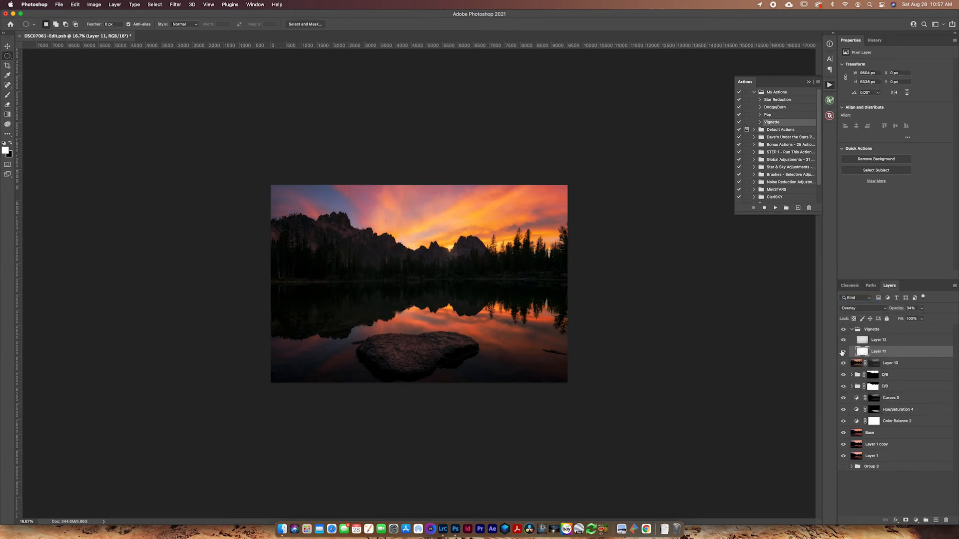
pyautogui.click(843, 352)
pyautogui.click(842, 352)
# Set Layer 11's opacity to 37% and compare the photo with and without it.
pyautogui.moveTo(896, 308); pyautogui.dragTo(891, 312)
pyautogui.click(843, 353)
pyautogui.click(843, 353)
pyautogui.click(844, 353)
pyautogui.click(844, 354)
# Mask Layer 11, paint black over the sky with a large 30% opacity brush, and compare the layer's effect.
pyautogui.click(906, 520)
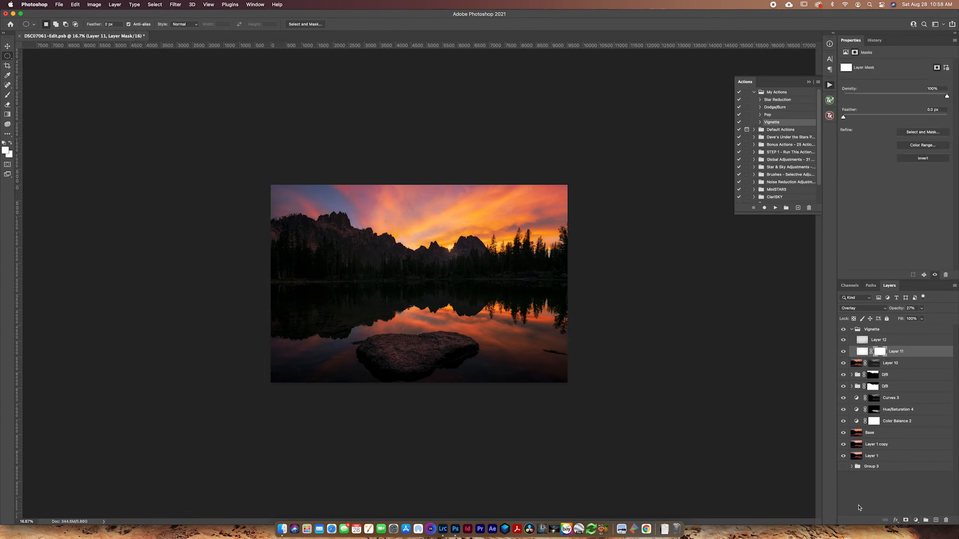
pyautogui.click(8, 95)
pyautogui.click(4, 143)
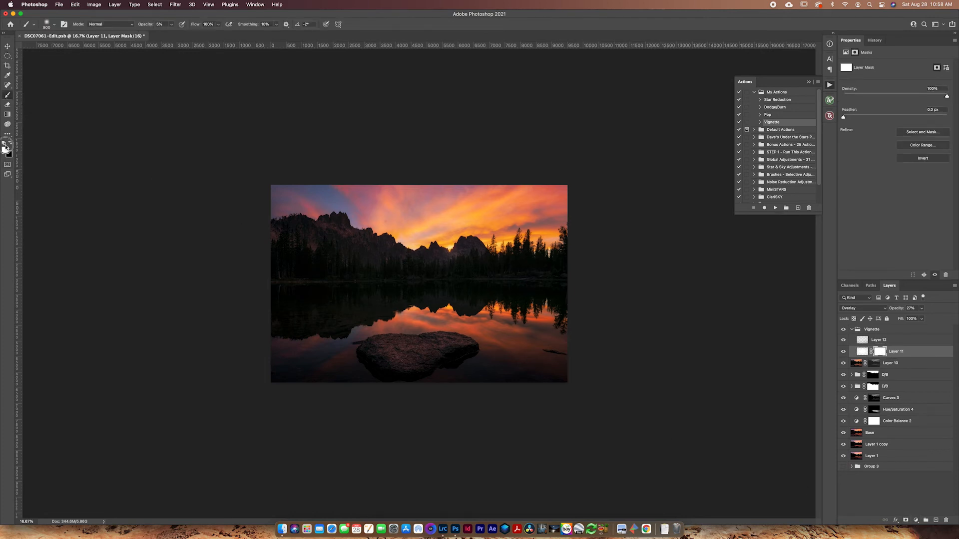
pyautogui.press('x')
pyautogui.press(']')
pyautogui.press(']')
pyautogui.press(']')
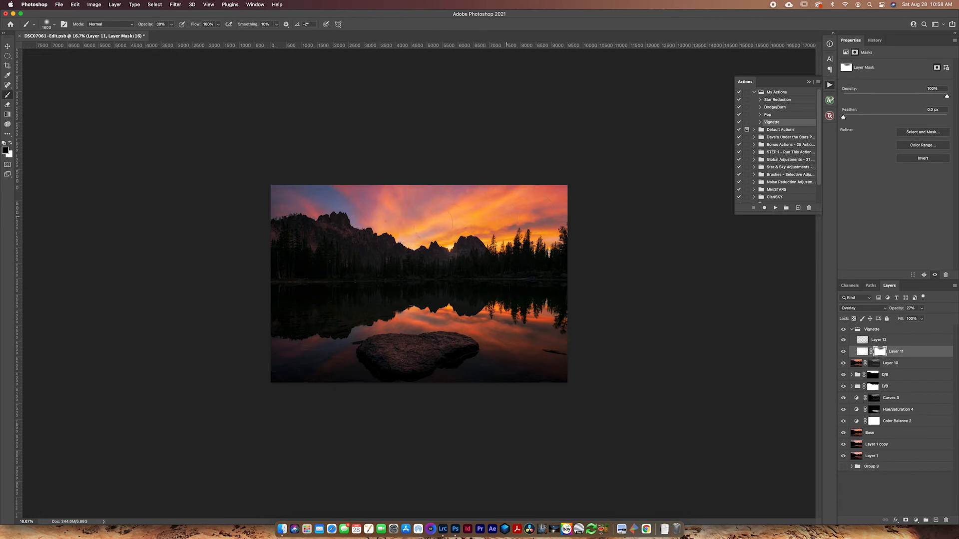
pyautogui.click(843, 352)
pyautogui.click(843, 352)
pyautogui.click(842, 352)
pyautogui.click(843, 352)
pyautogui.press('super+0')
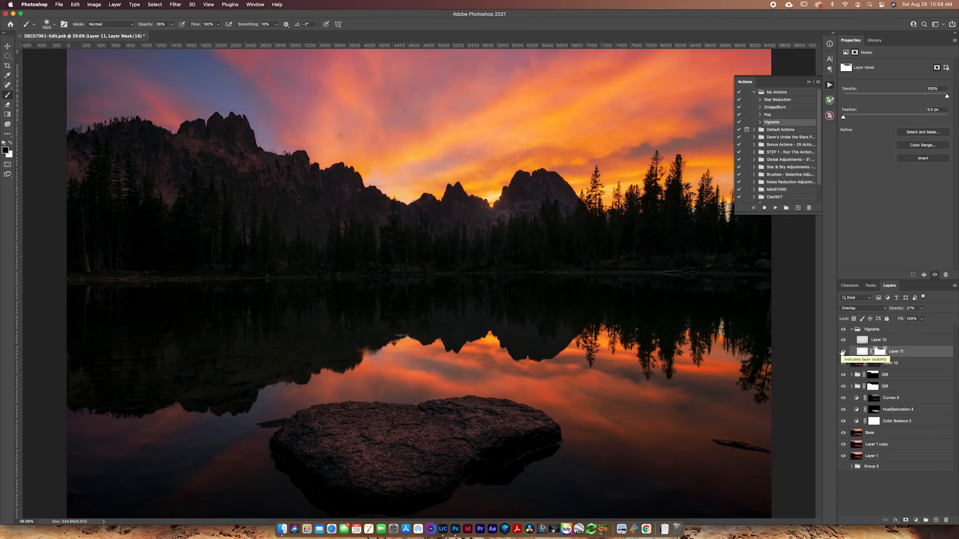
# Add a Hue/Saturation adjustment layer above the Vignette group and collapse that group.
pyautogui.click(879, 329)
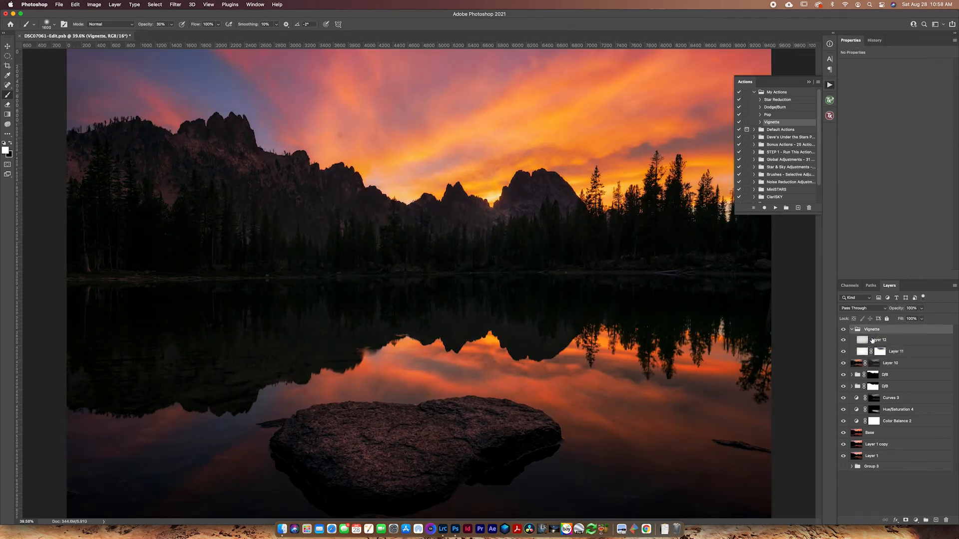
pyautogui.click(916, 521)
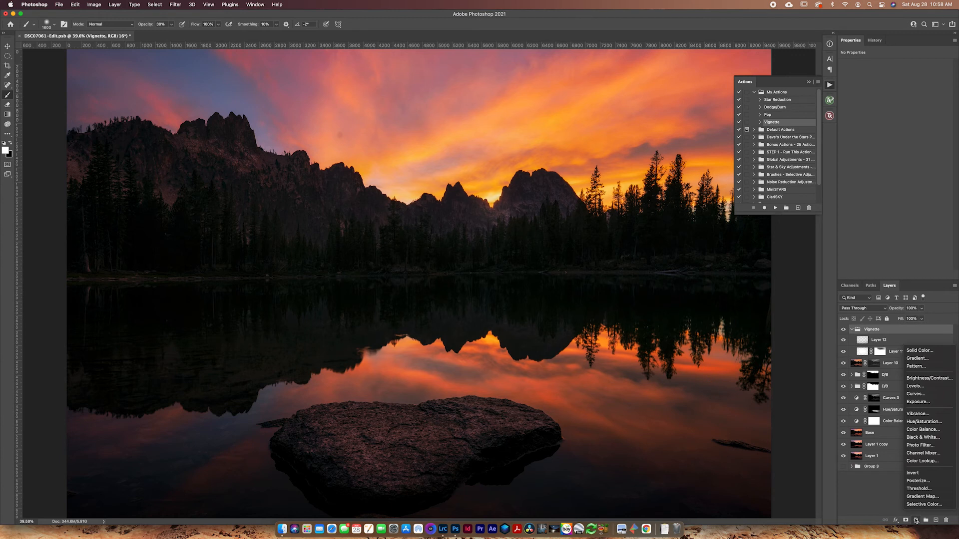
pyautogui.click(932, 423)
pyautogui.moveTo(863, 343); pyautogui.dragTo(865, 325)
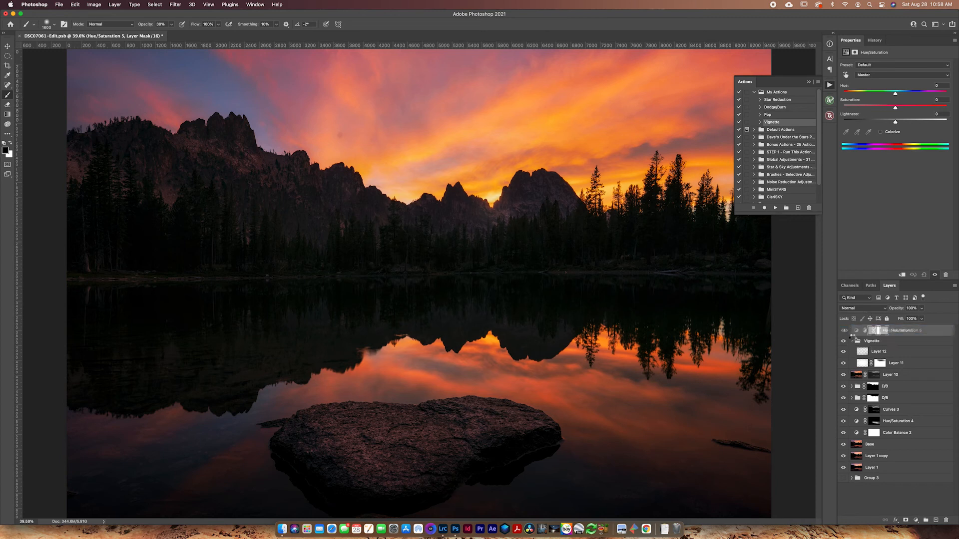
pyautogui.click(853, 341)
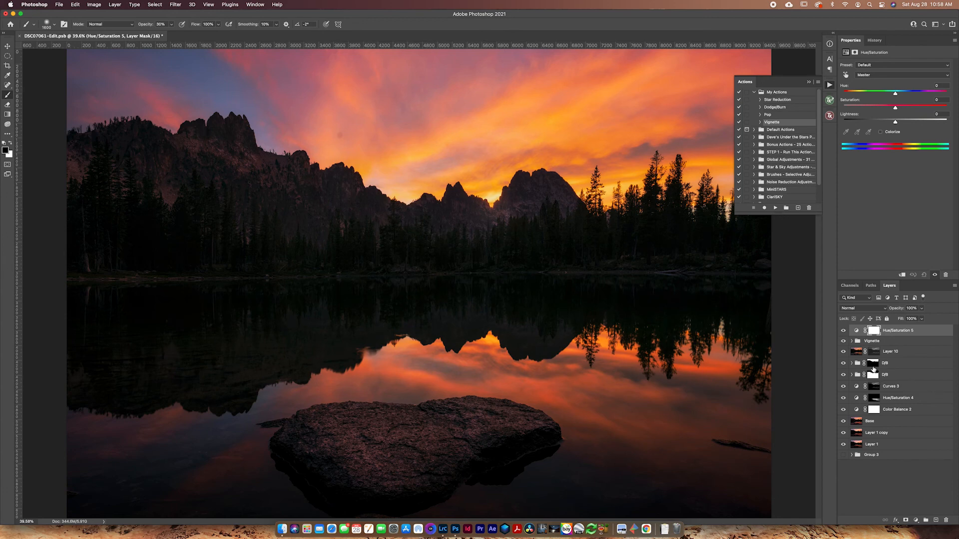
# Create a group masked with the lower D/B group's foreground mask and move the new Hue/Saturation layer into it.
pyautogui.click(925, 520)
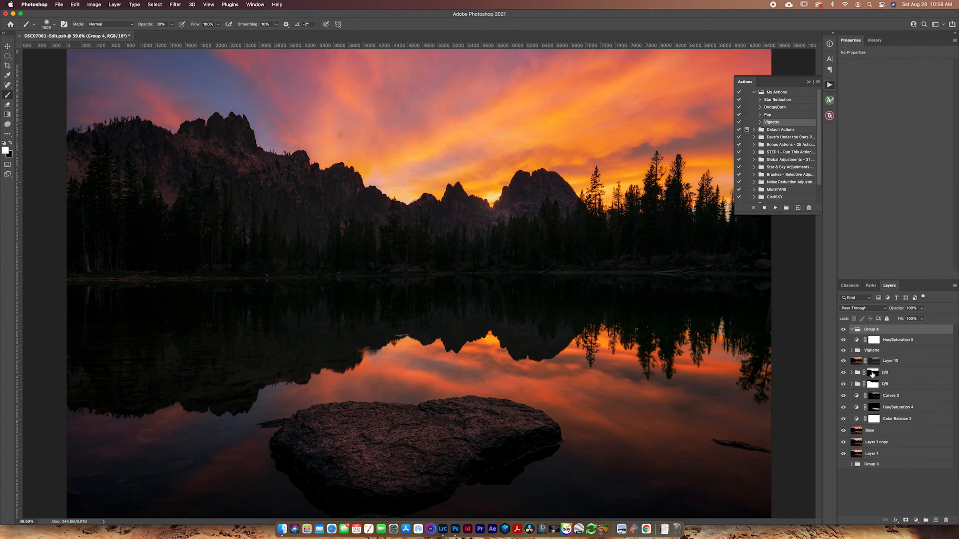
pyautogui.keyDown('super'); pyautogui.click(873, 384); pyautogui.keyUp('super')
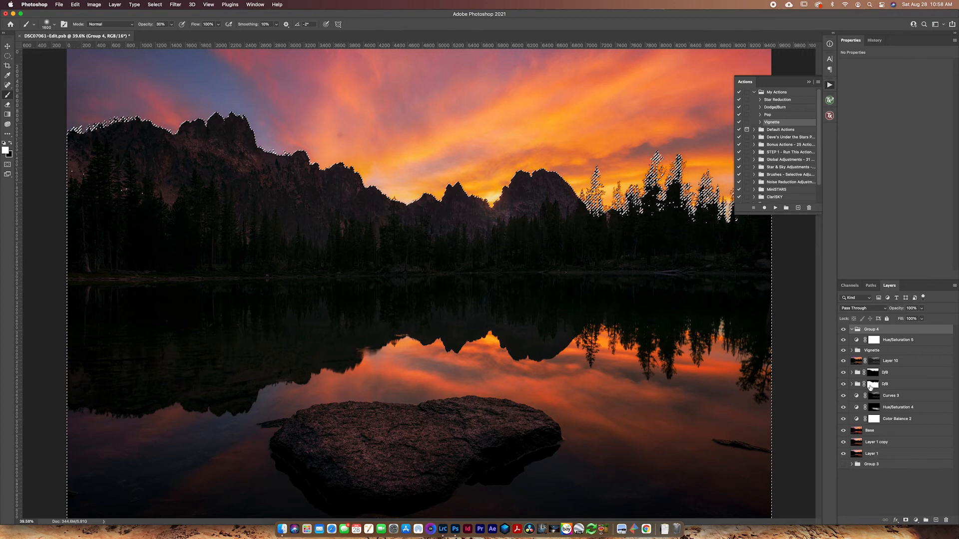
pyautogui.click(905, 520)
pyautogui.click(905, 520)
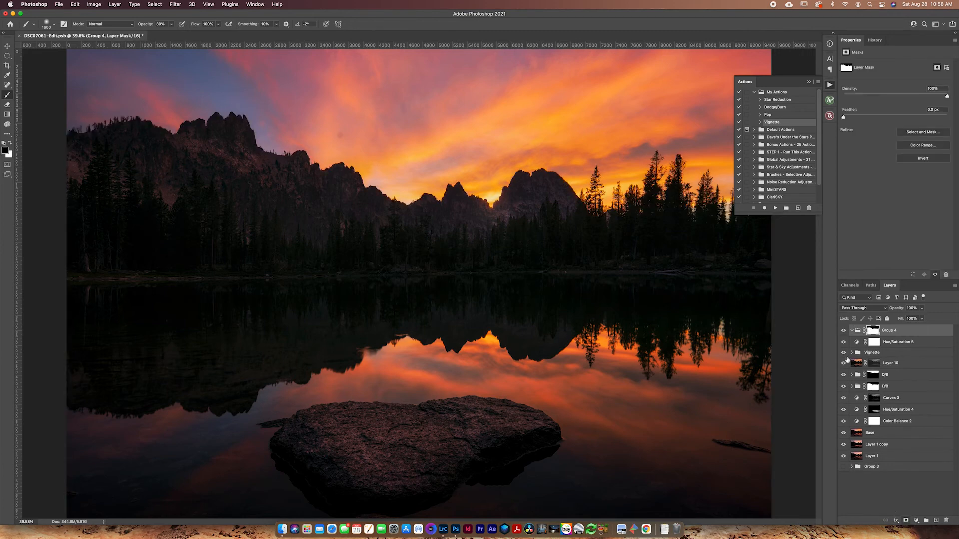
pyautogui.moveTo(858, 341); pyautogui.dragTo(872, 332)
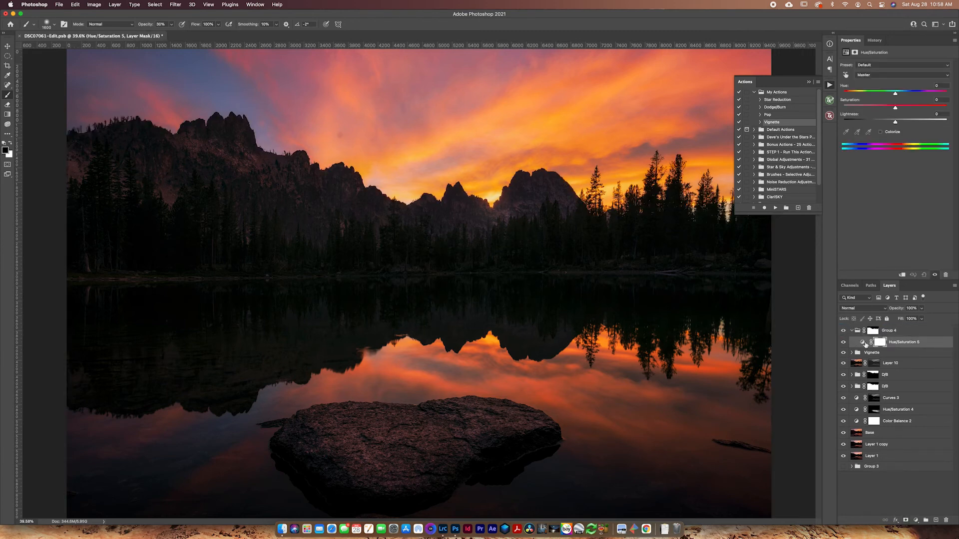
# Set the Hue/Saturation layer's saturation to -34 and invert its mask to black.
pyautogui.click(877, 107)
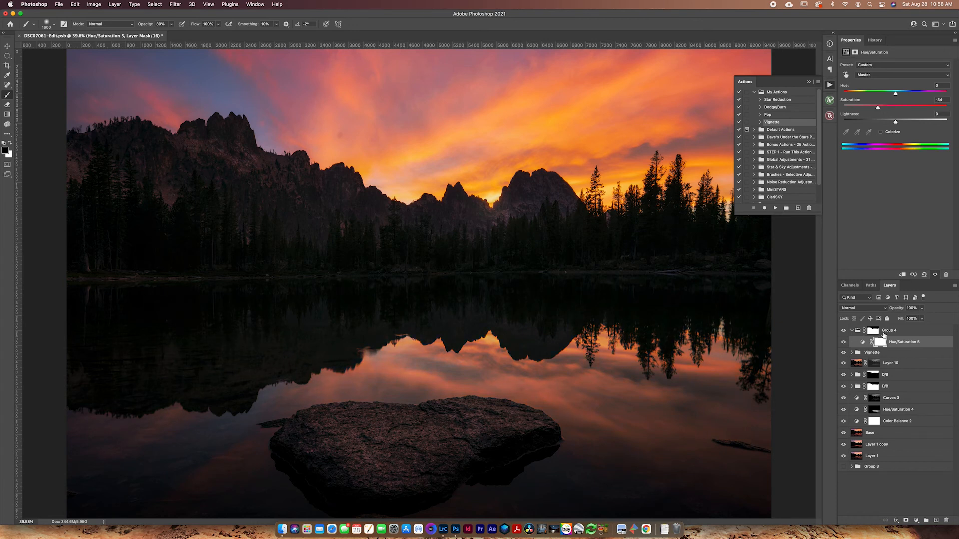
pyautogui.click(880, 342)
pyautogui.press('super+i')
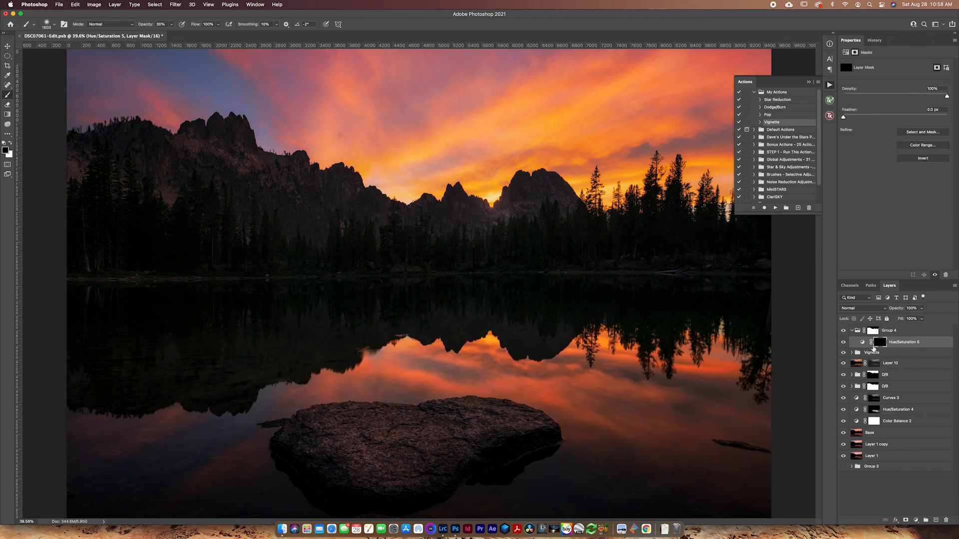
# Paint white on the Hue/Saturation mask over the foreground rock and the mountains on the left.
pyautogui.press('x')
pyautogui.press('super+minus')
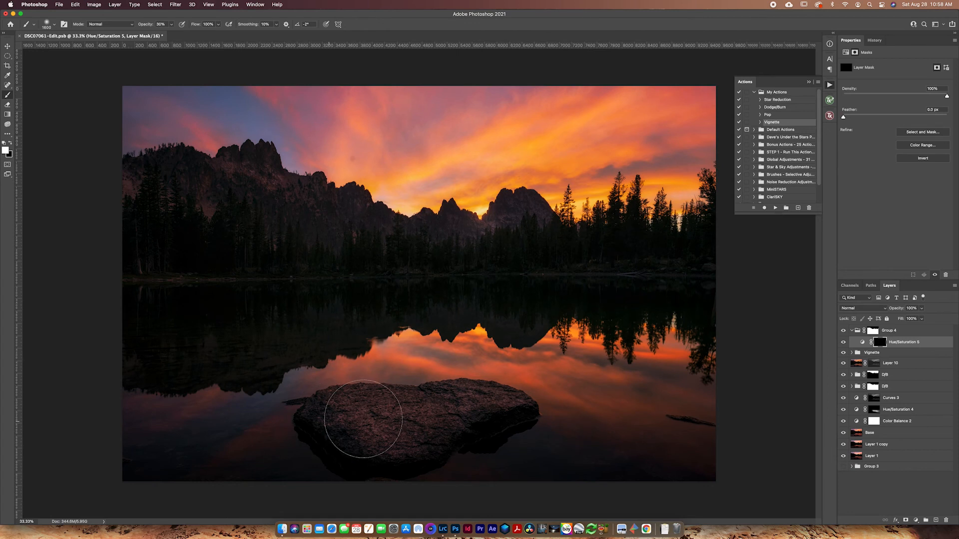
pyautogui.moveTo(395, 420)
pyautogui.mouseDown()
pyautogui.moveTo(374, 428)
pyautogui.moveTo(499, 405)
pyautogui.mouseUp()
pyautogui.moveTo(327, 181)
pyautogui.mouseDown()
pyautogui.moveTo(308, 202)
pyautogui.moveTo(363, 203)
pyautogui.moveTo(155, 157)
pyautogui.moveTo(103, 156)
pyautogui.mouseUp()
# Merge all visible layers into a new top layer and apply Smart Sharpen with amount 340%, radius 0.5 px, noise reduction 19% and Lens Blur removal.
pyautogui.click(888, 331)
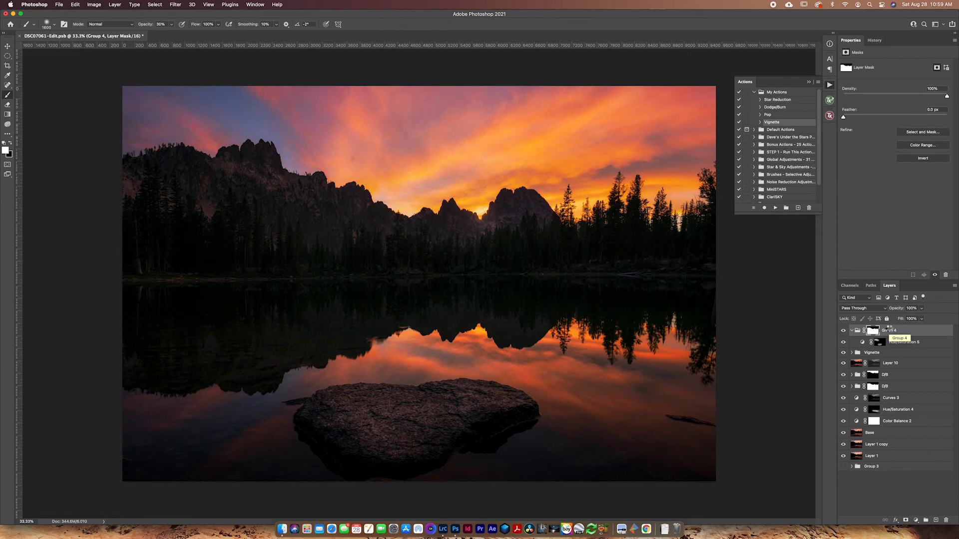
pyautogui.press('super+alt+shift+e')
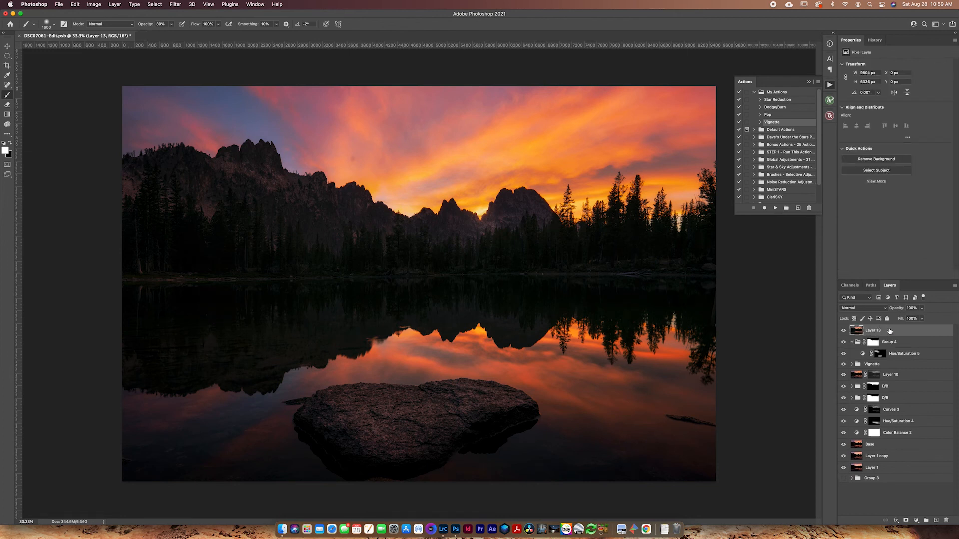
pyautogui.click(175, 5)
pyautogui.moveTo(190, 142)
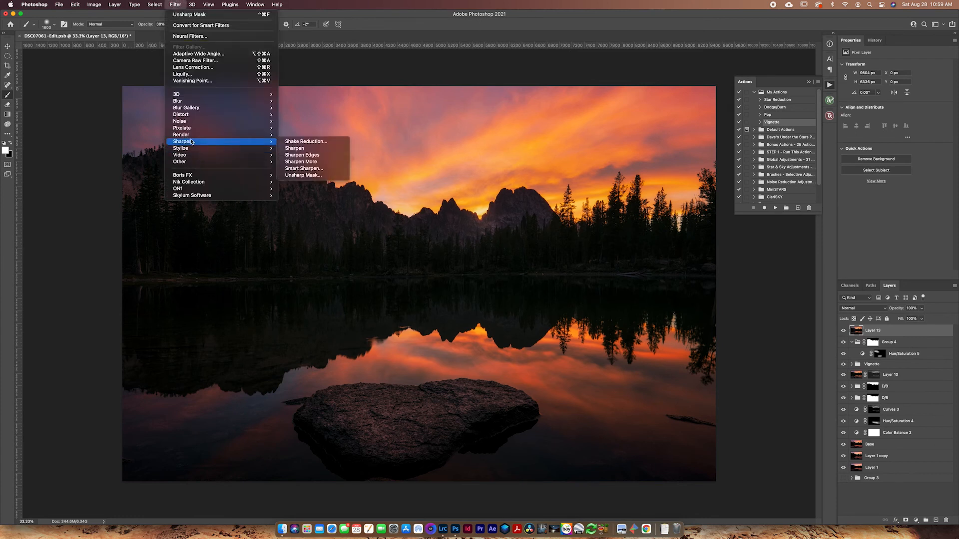
pyautogui.click(305, 168)
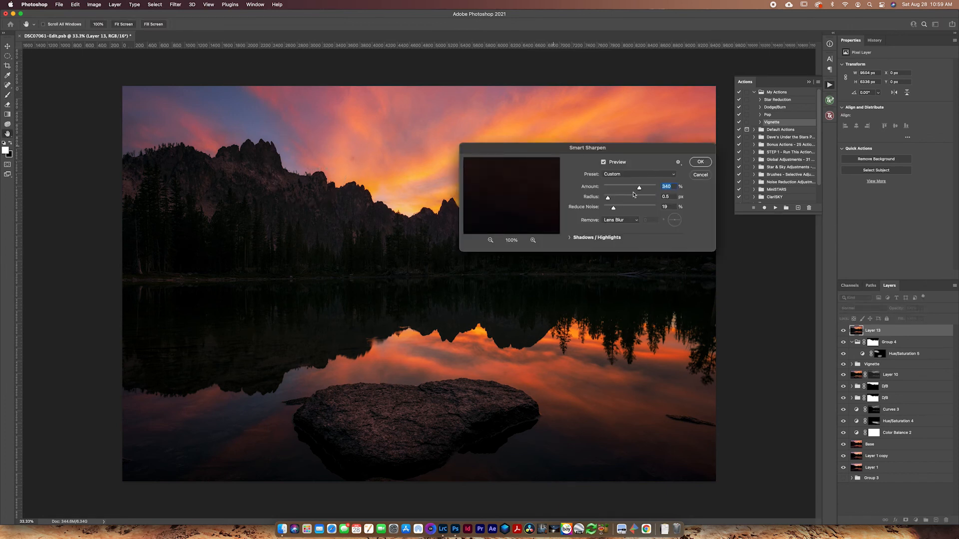
pyautogui.click(698, 164)
pyautogui.press('b')
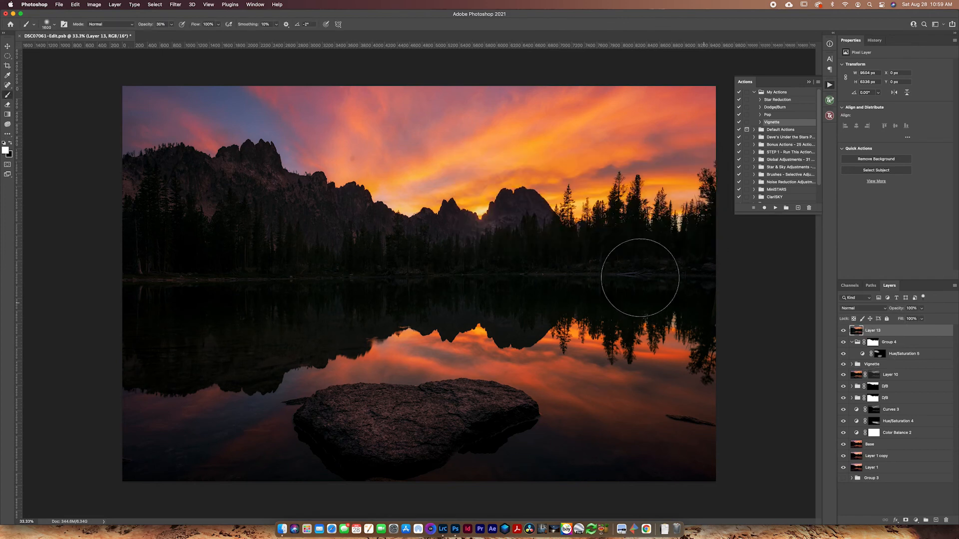
# Set the sharpened layer's opacity to 84% while comparing its effect on the central peaks.
pyautogui.press('super+equal')
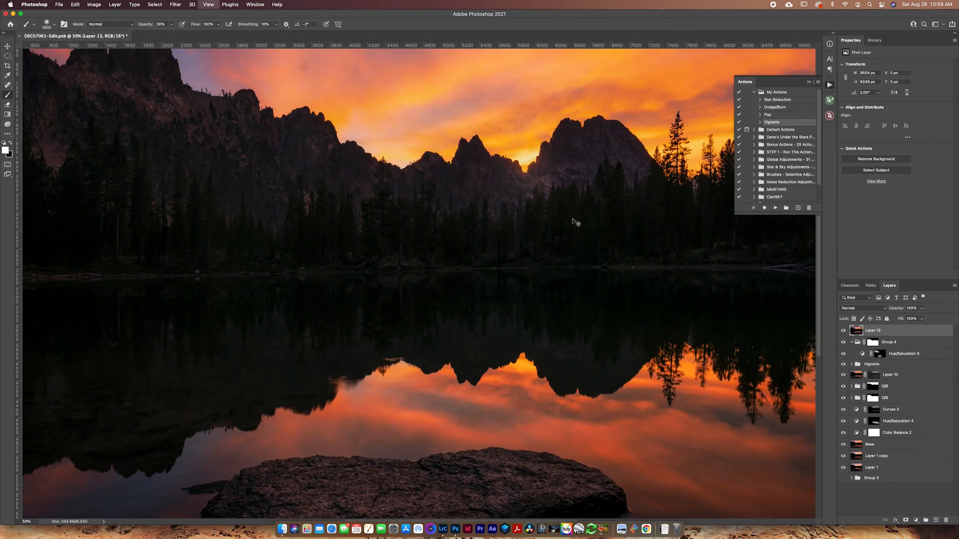
pyautogui.press('super+equal')
pyautogui.press('super+equal')
pyautogui.press('super+equal')
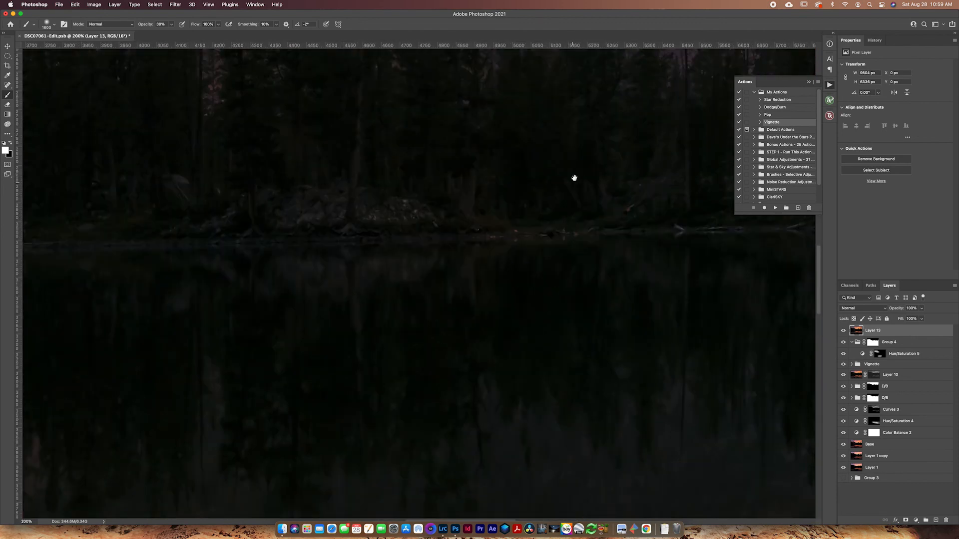
pyautogui.moveTo(573, 177); pyautogui.dragTo(486, 508)
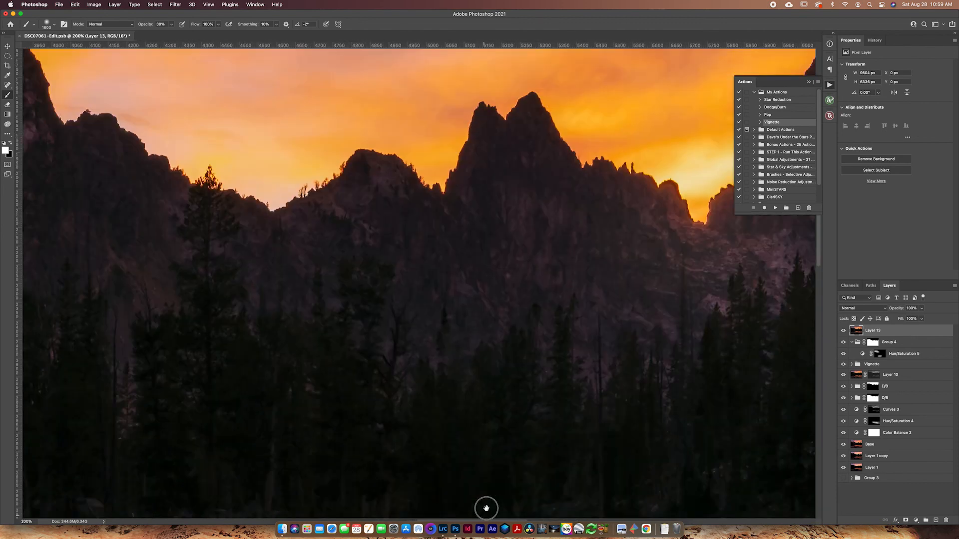
pyautogui.moveTo(475, 241); pyautogui.dragTo(472, 298)
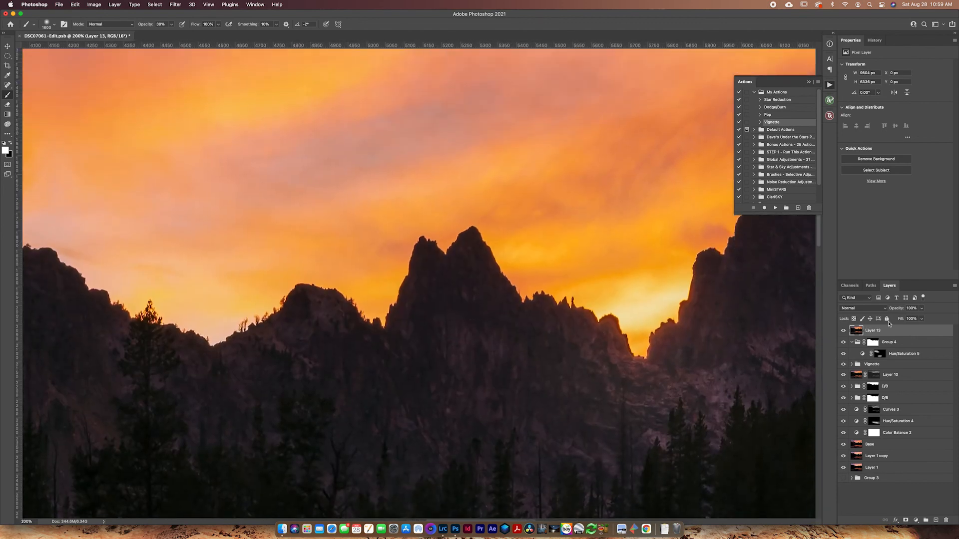
pyautogui.moveTo(899, 308); pyautogui.dragTo(883, 310)
pyautogui.click(842, 332)
pyautogui.click(843, 332)
pyautogui.moveTo(895, 311); pyautogui.dragTo(899, 310)
pyautogui.click(844, 332)
pyautogui.click(844, 332)
pyautogui.click(844, 333)
pyautogui.click(844, 333)
# Compare the sharpening on the peaks at close range and reduce the sharpened layer's opacity to 56%.
pyautogui.scroll(3, 465, 261)
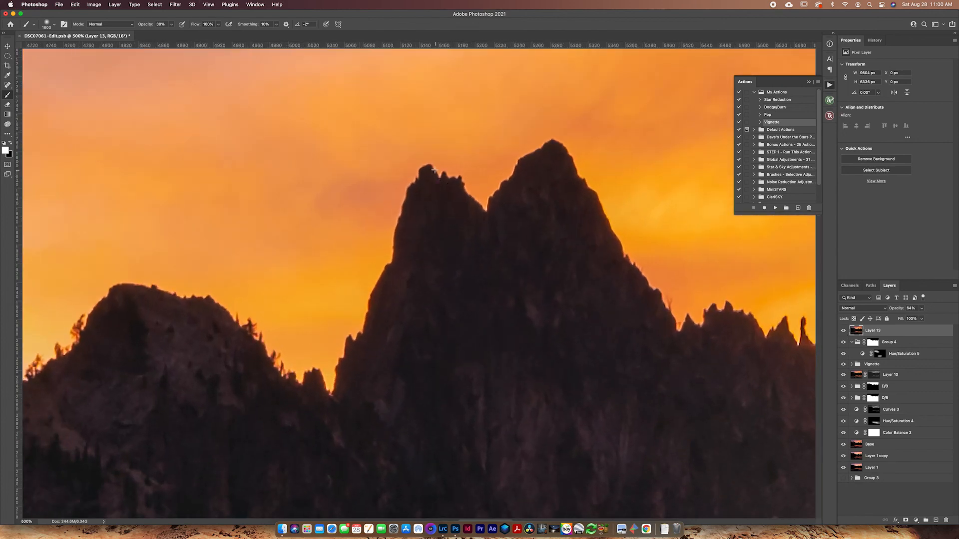
pyautogui.click(843, 330)
pyautogui.click(844, 330)
pyautogui.click(844, 330)
pyautogui.click(844, 330)
pyautogui.moveTo(890, 310); pyautogui.dragTo(884, 311)
# On a new top layer, heal away the sky spot, the driftwood at the water's right side and the blemish at the lower left edge.
pyautogui.press('super+minus')
pyautogui.press('super+minus')
pyautogui.press('super+minus')
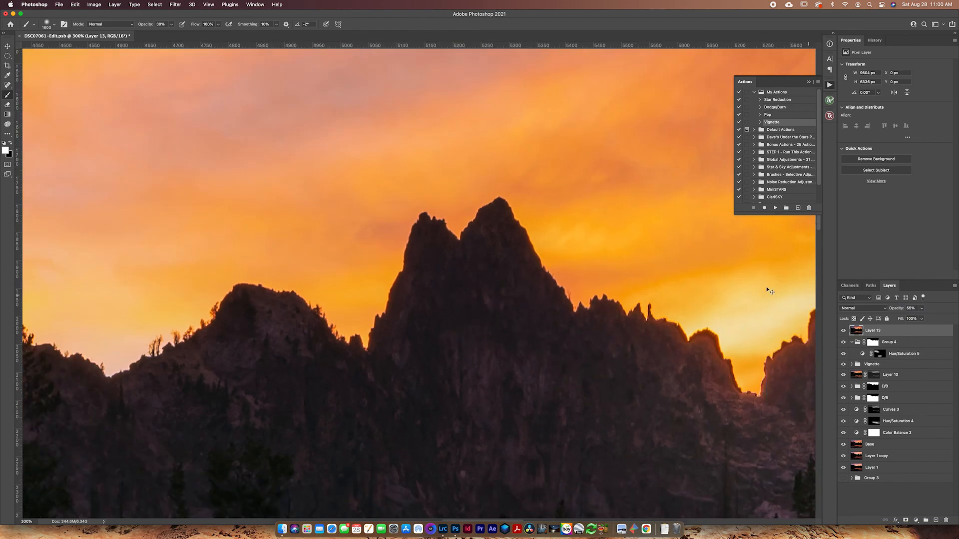
pyautogui.press('super+minus')
pyautogui.press('super+minus')
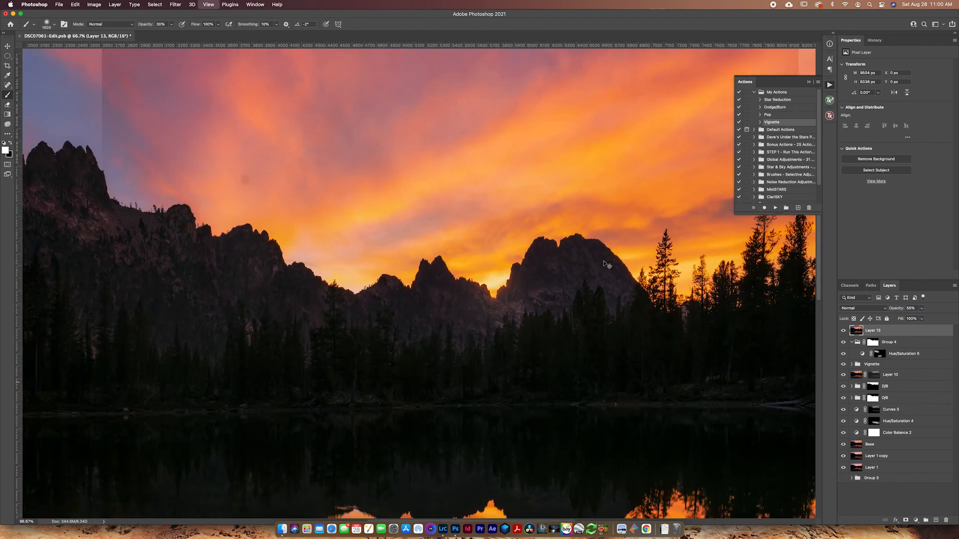
pyautogui.press('super+0')
pyautogui.click(936, 520)
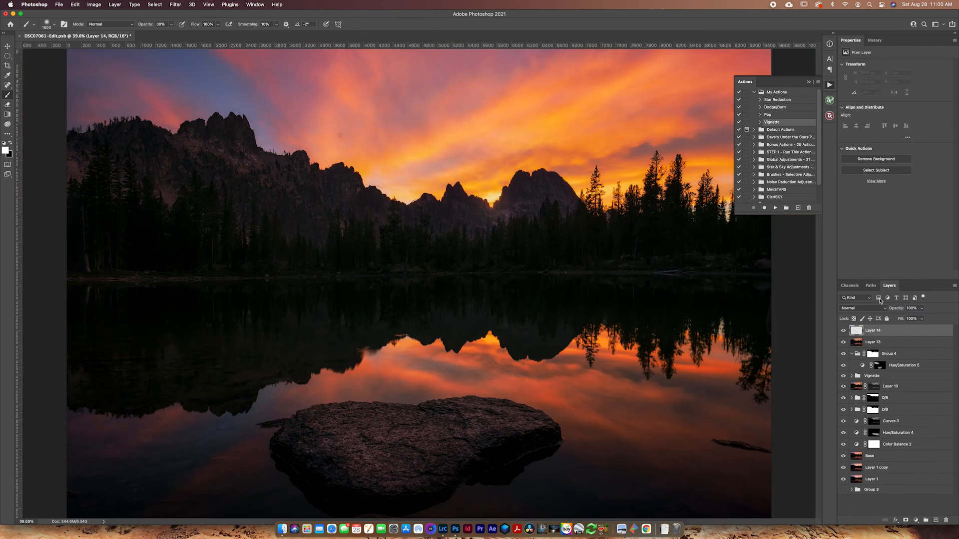
pyautogui.click(8, 85)
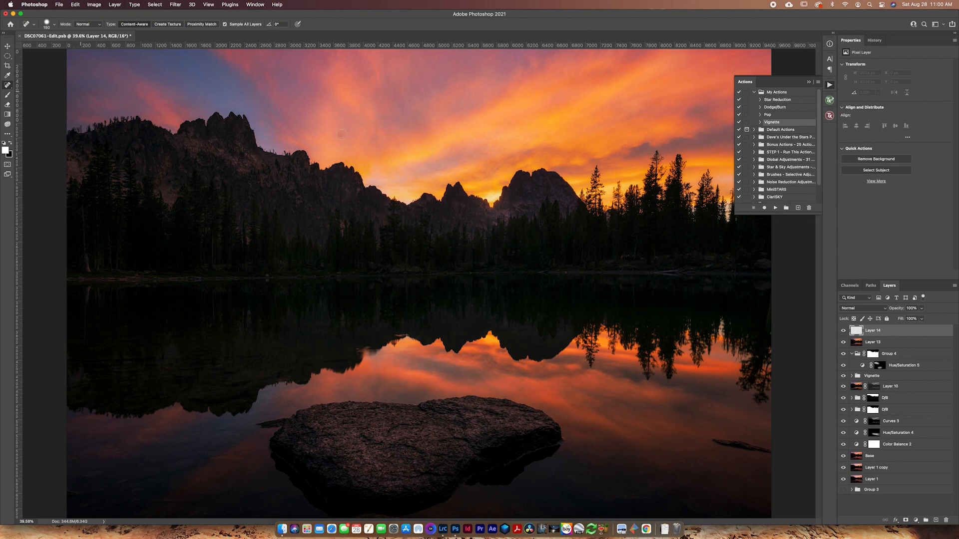
pyautogui.click(342, 134)
pyautogui.moveTo(715, 440)
pyautogui.mouseDown()
pyautogui.moveTo(772, 454)
pyautogui.moveTo(716, 439)
pyautogui.mouseUp()
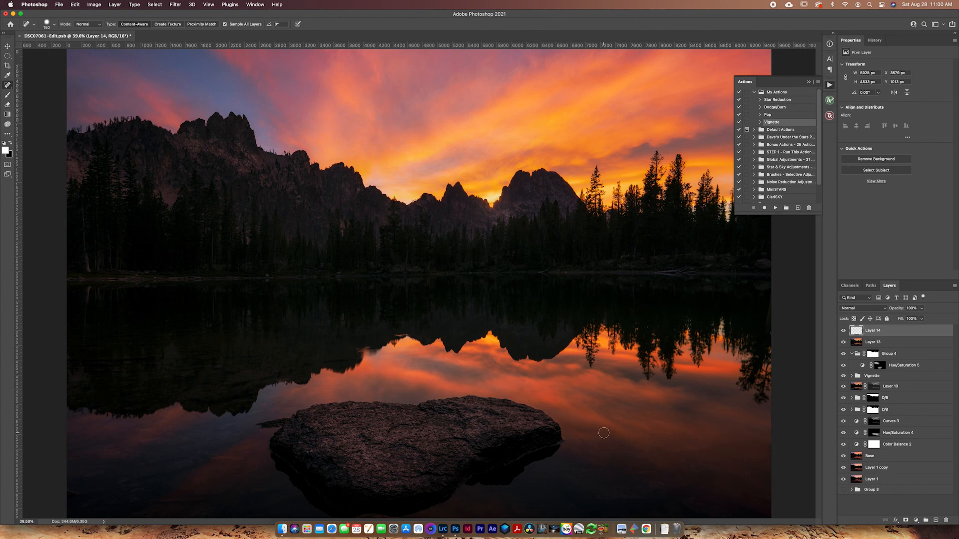
pyautogui.moveTo(754, 447); pyautogui.dragTo(773, 446)
pyautogui.click(68, 492)
# Hide the Actions list and shrink the view to 16.7% to review the whole photo.
pyautogui.click(808, 83)
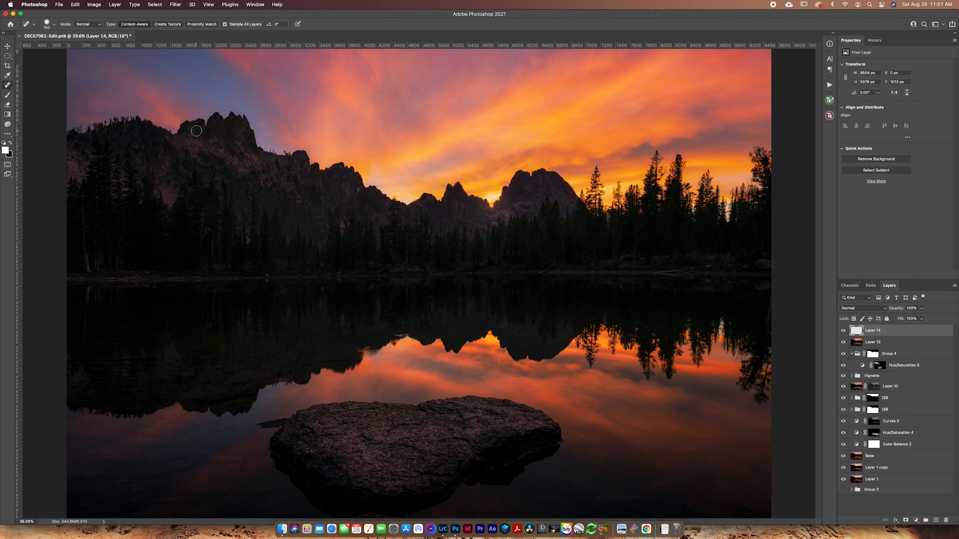
pyautogui.hotkey('ctrl', '-')
pyautogui.hotkey('ctrl', '-')
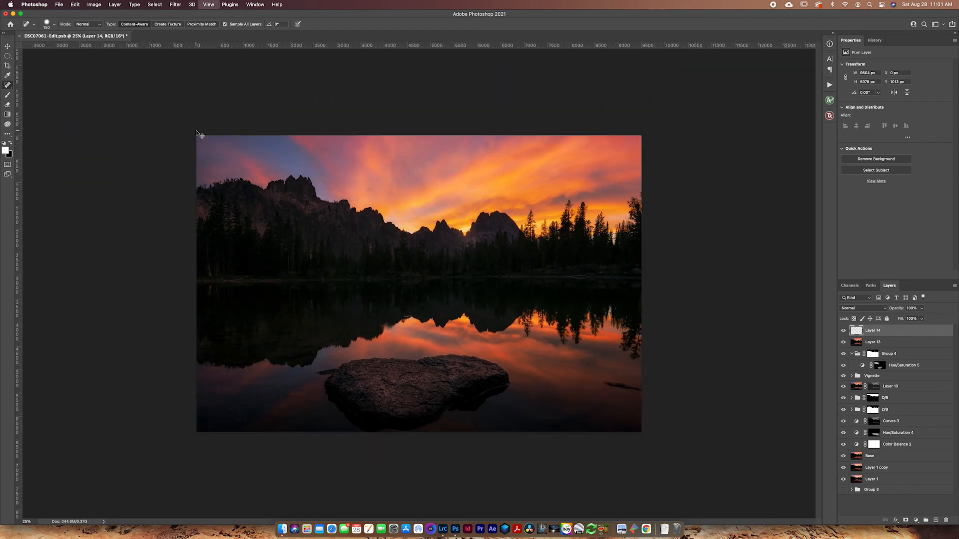
pyautogui.hotkey('ctrl', '-')
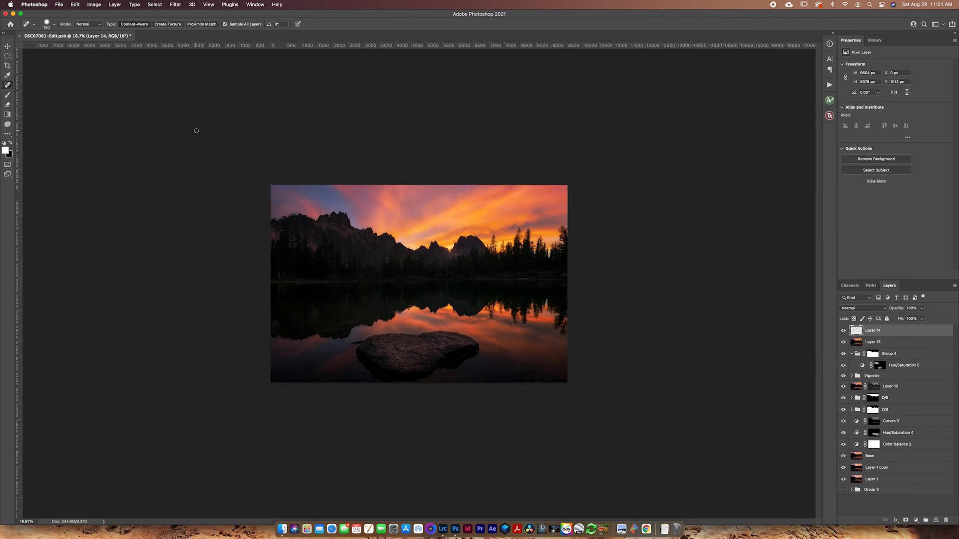